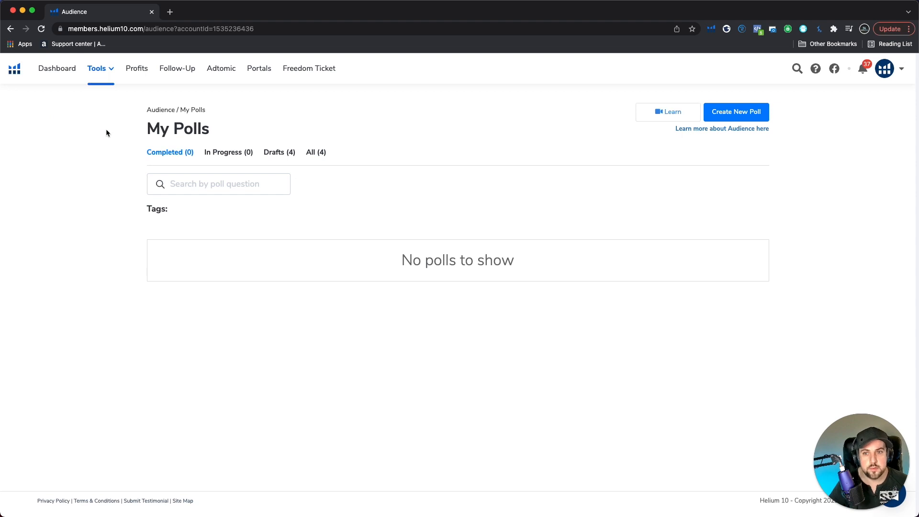
left_click(105, 71)
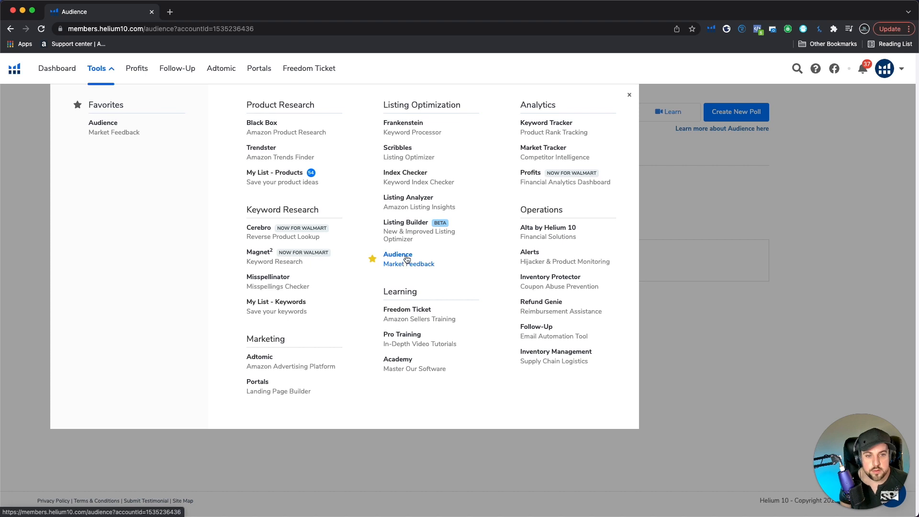
left_click(773, 227)
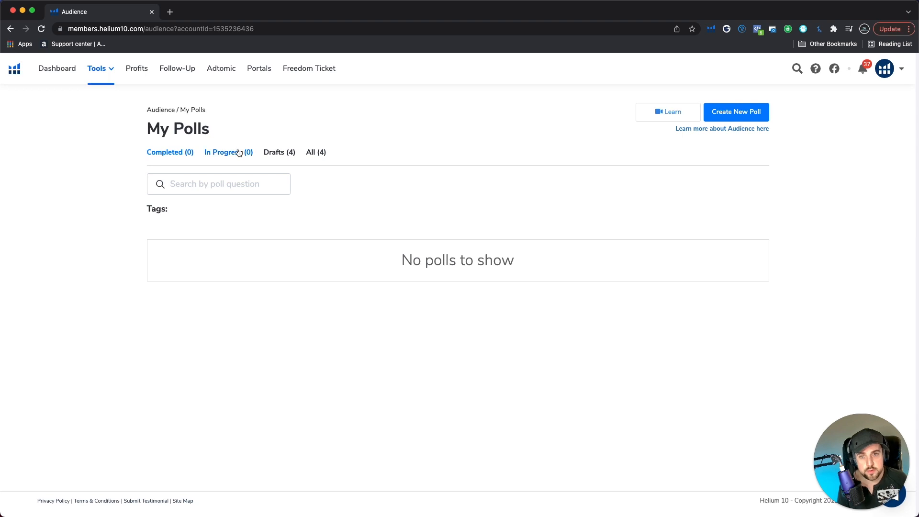
left_click(109, 73)
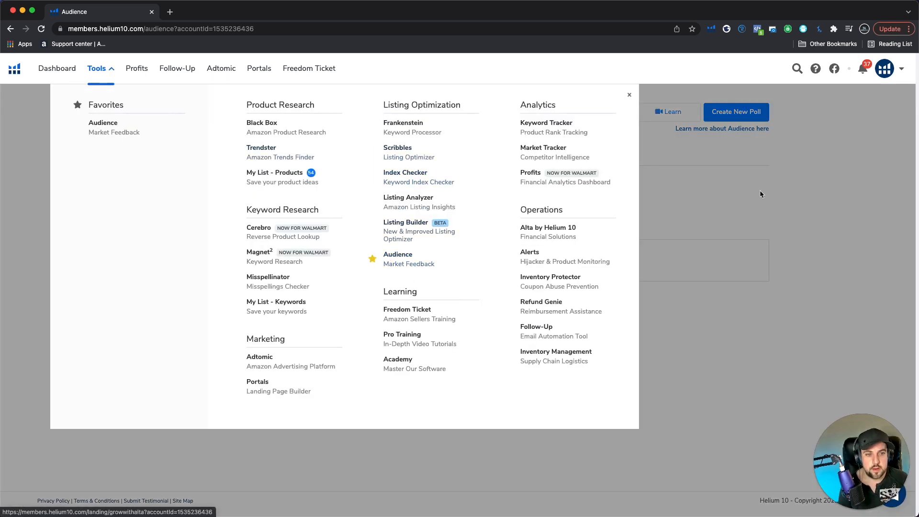
left_click(761, 194)
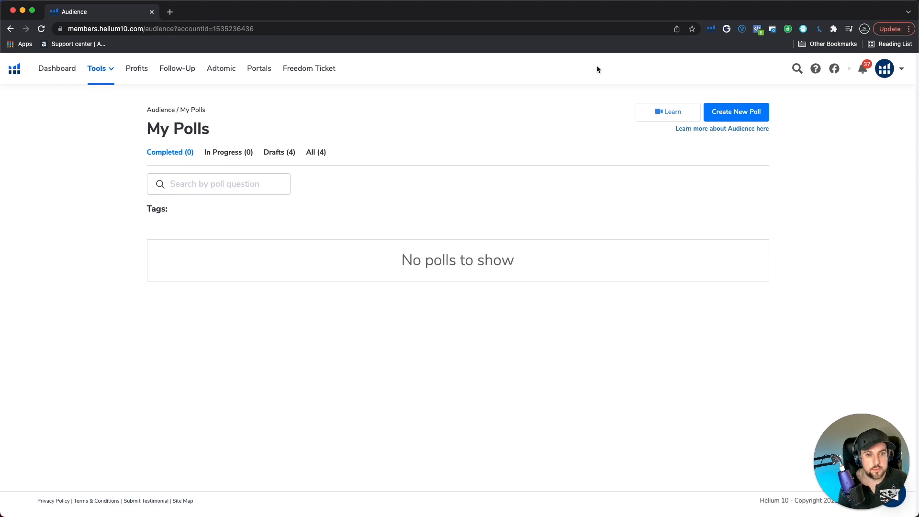
Create a new Audience poll
left_click(745, 117)
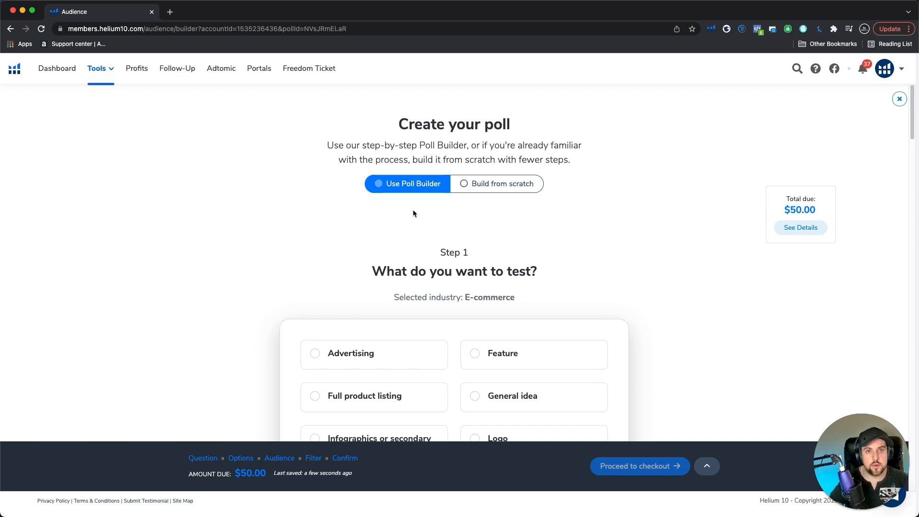
left_click(497, 185)
scroll(547, 240, "down", 3)
scroll(460, 228, "up", 3)
scroll(557, 289, "down", 2)
scroll(517, 309, "up", 2)
scroll(441, 320, "down", 2)
scroll(417, 268, "up", 2)
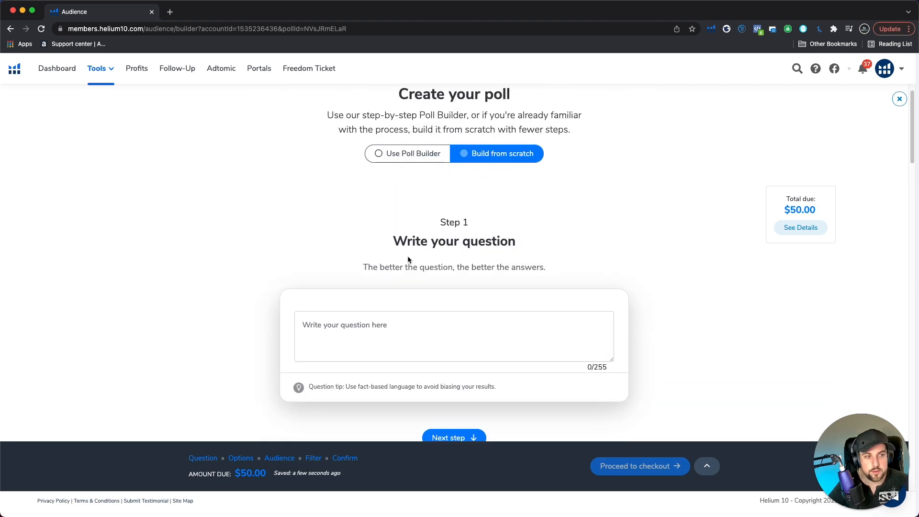
scroll(472, 297, "down", 2)
scroll(471, 297, "down", 3)
scroll(452, 281, "up", 6)
left_click(411, 171)
Choose Full product listing as what the poll tests in step 1
scroll(449, 206, "down", 3)
scroll(493, 240, "up", 3)
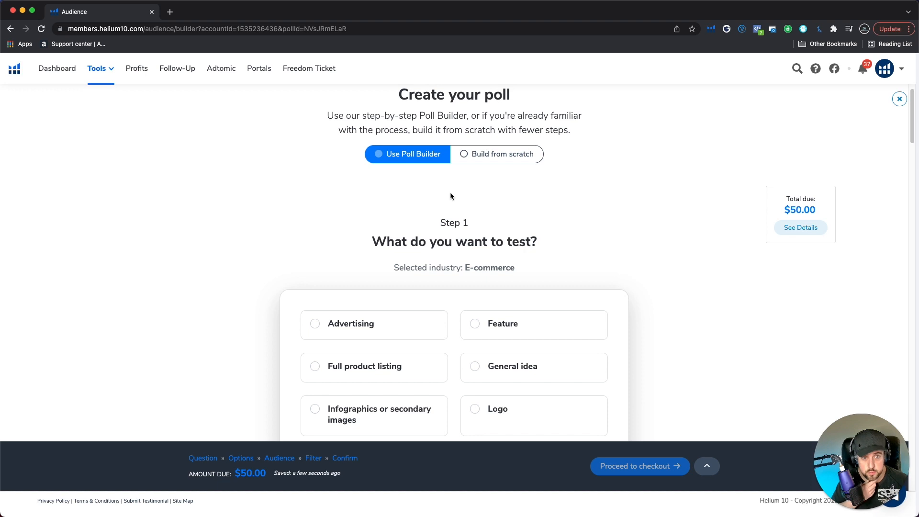
scroll(449, 192, "down", 2)
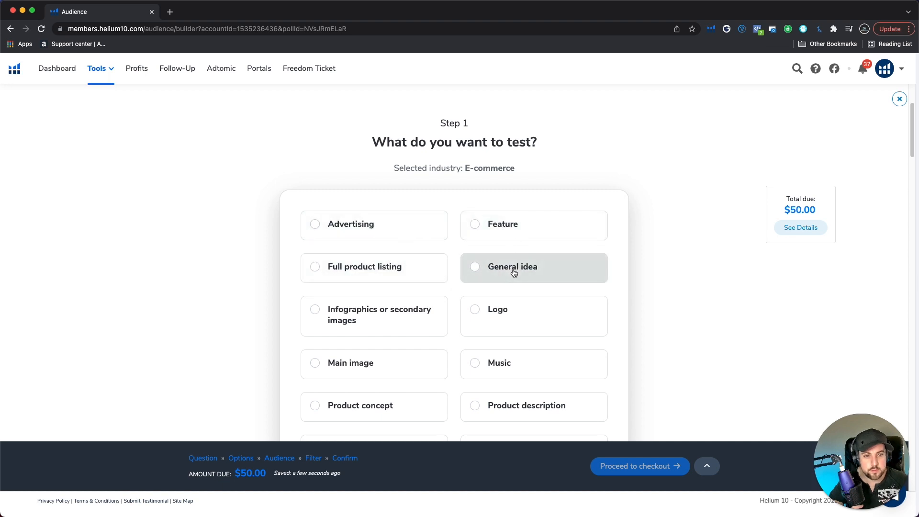
scroll(410, 273, "down", 3)
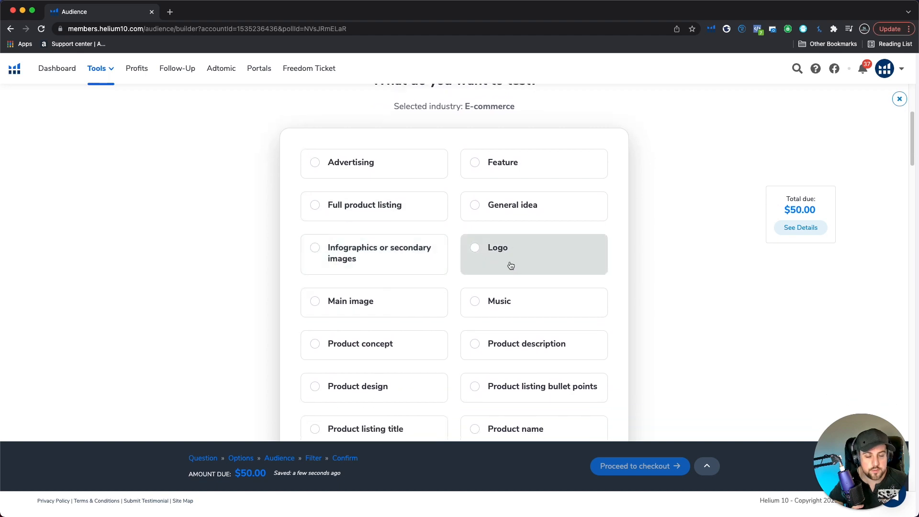
scroll(373, 288, "down", 4)
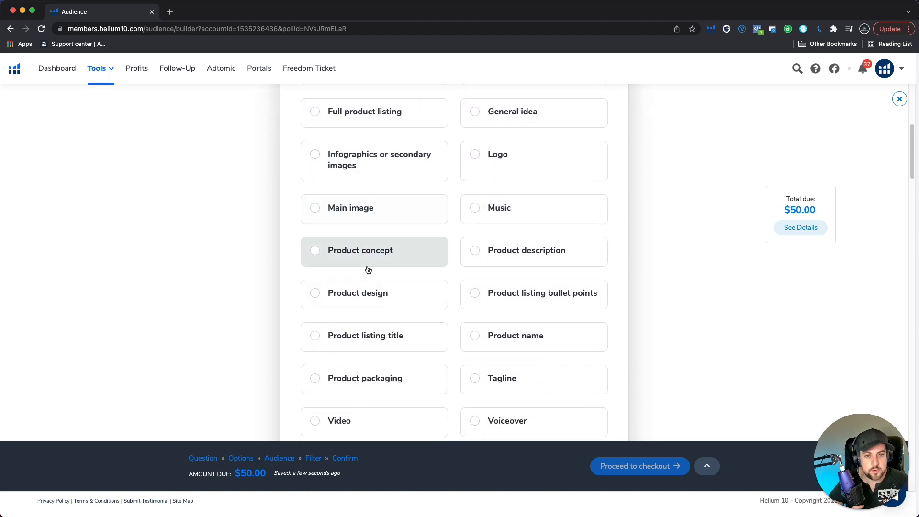
scroll(513, 271, "down", 1)
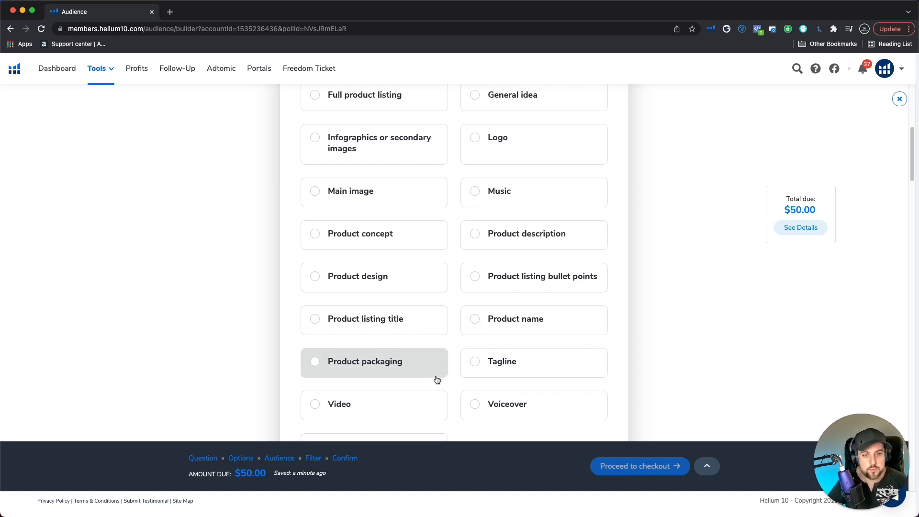
scroll(437, 381, "up", 3)
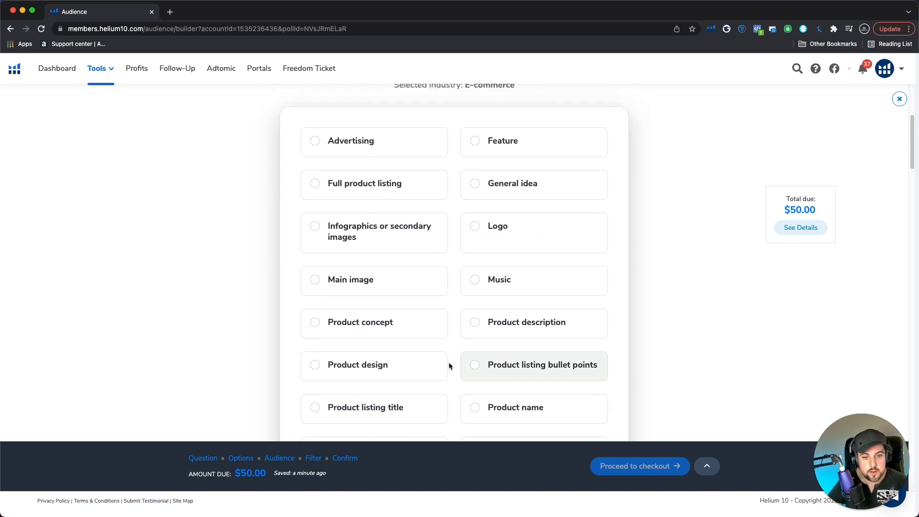
left_click(355, 195)
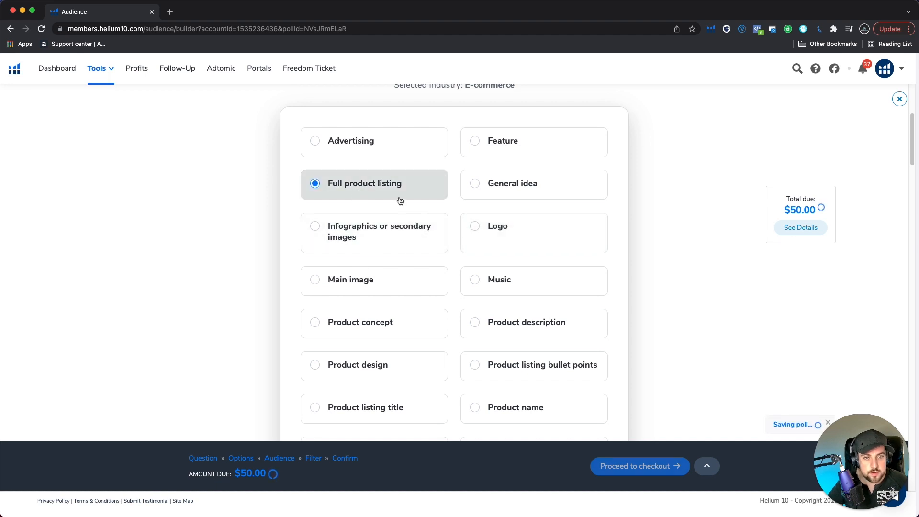
Choose the suggested question that identifies areas of confusion or hesitation to address in the listing
scroll(415, 270, "down", 2)
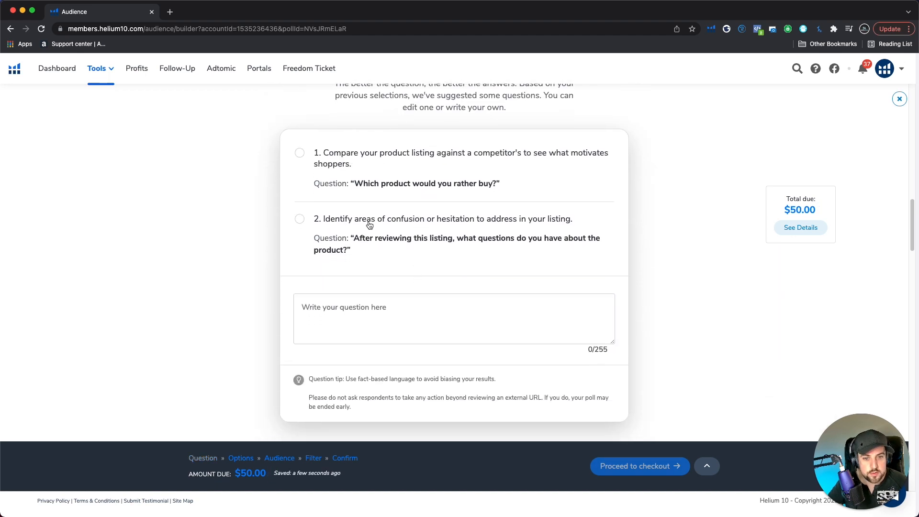
scroll(374, 158, "up", 2)
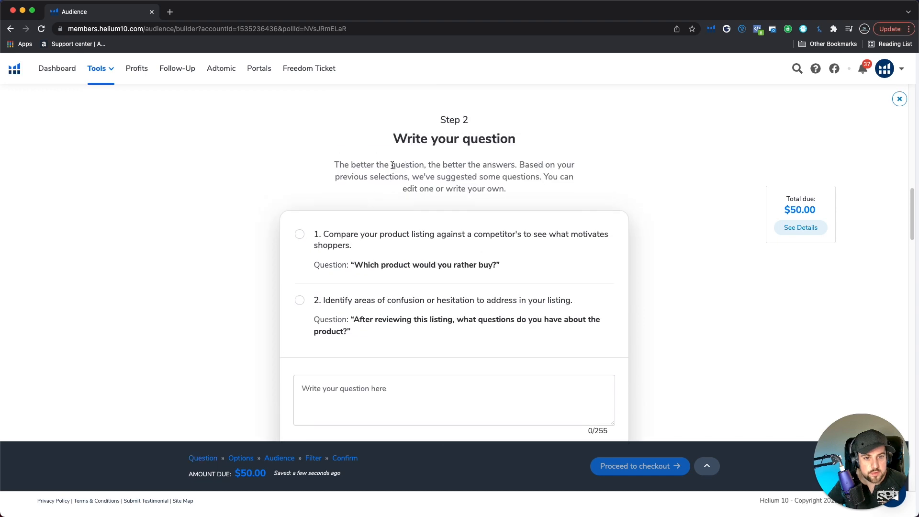
left_click(349, 243)
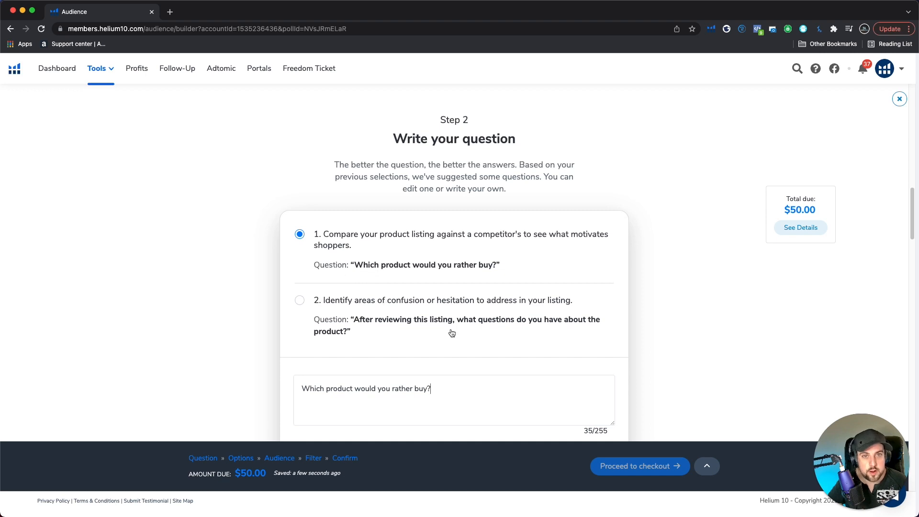
left_click(418, 308)
scroll(417, 307, "down", 2)
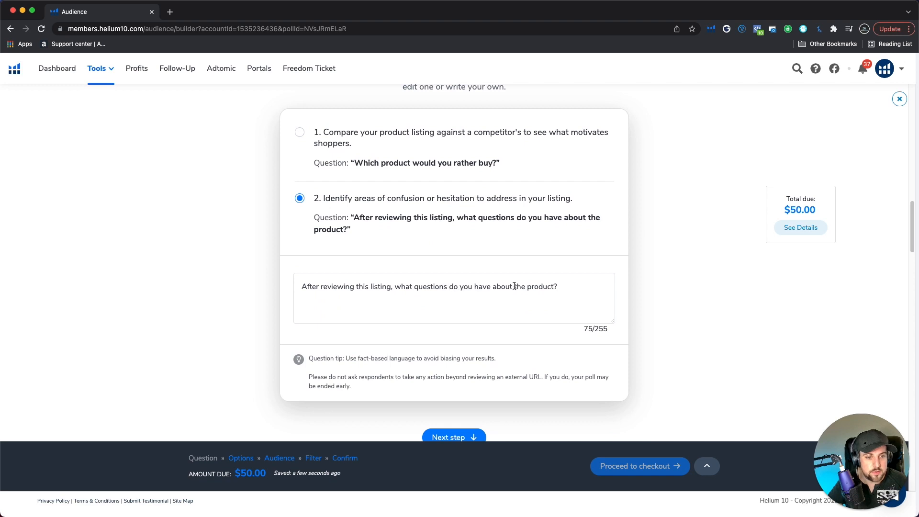
Replace the suggested question text with "This is a test?"
left_click_drag(559, 286, 201, 248)
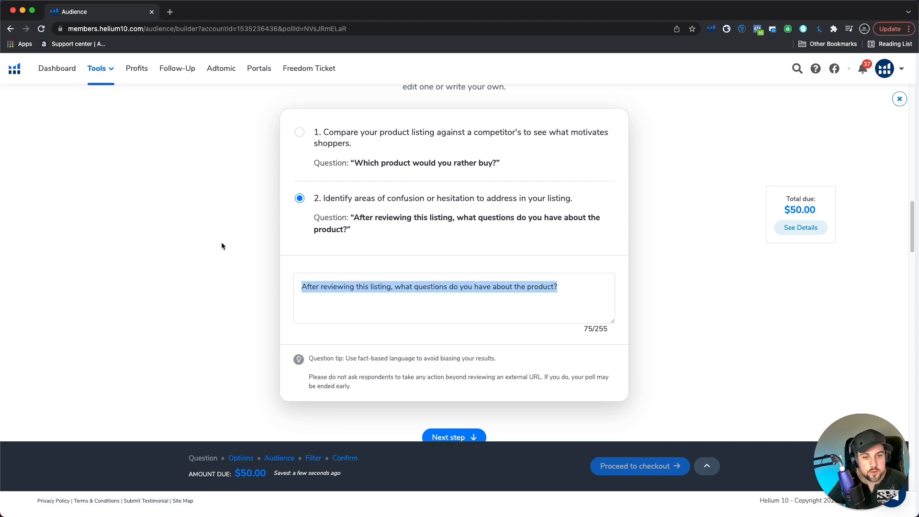
scroll(341, 259, "up", 1)
scroll(513, 314, "down", 4)
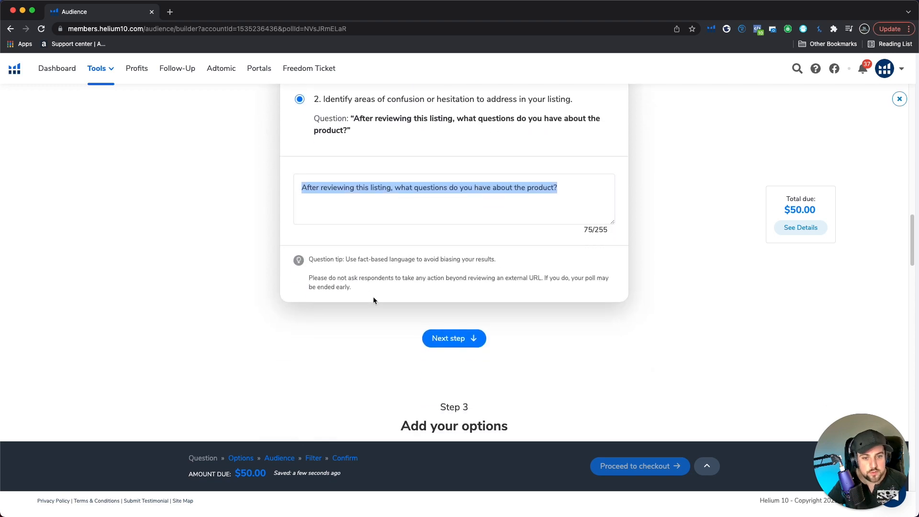
scroll(478, 296, "up", 3)
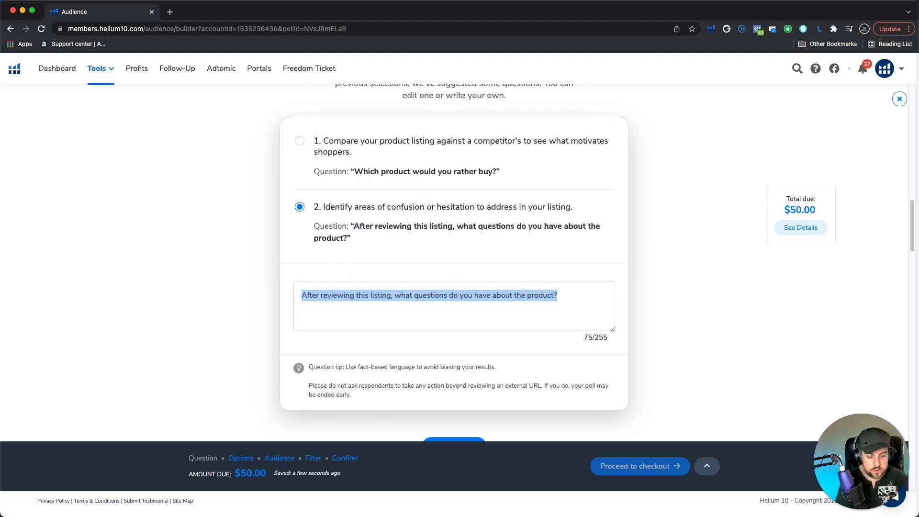
key("BackSpace")
type("This is a test?")
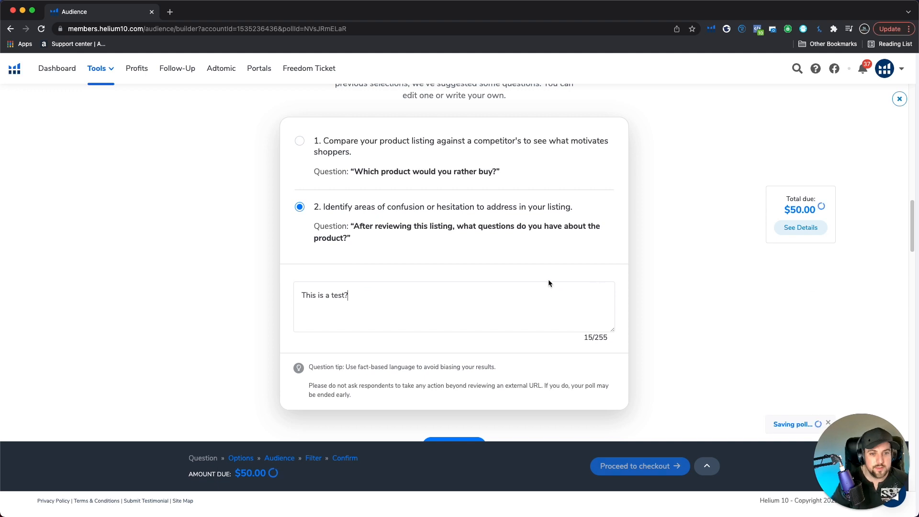
scroll(448, 318, "down", 1)
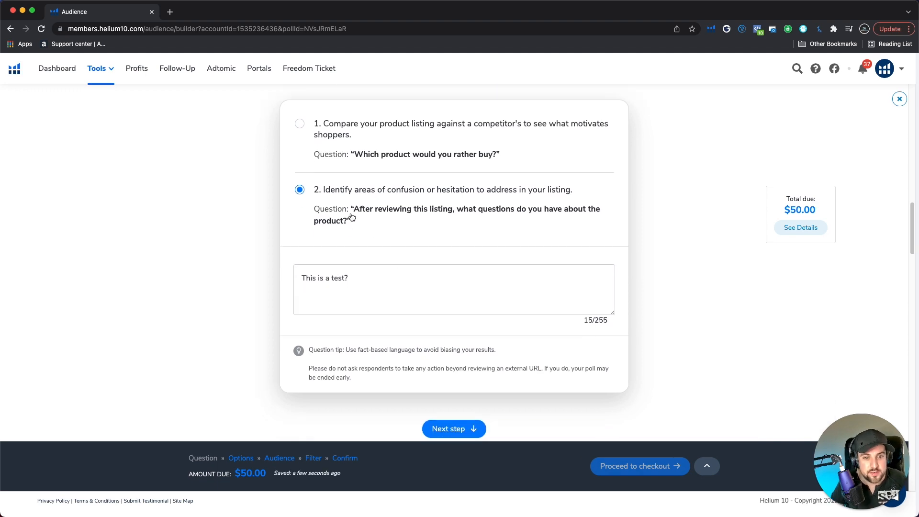
scroll(374, 251, "up", 1)
scroll(374, 248, "up", 15)
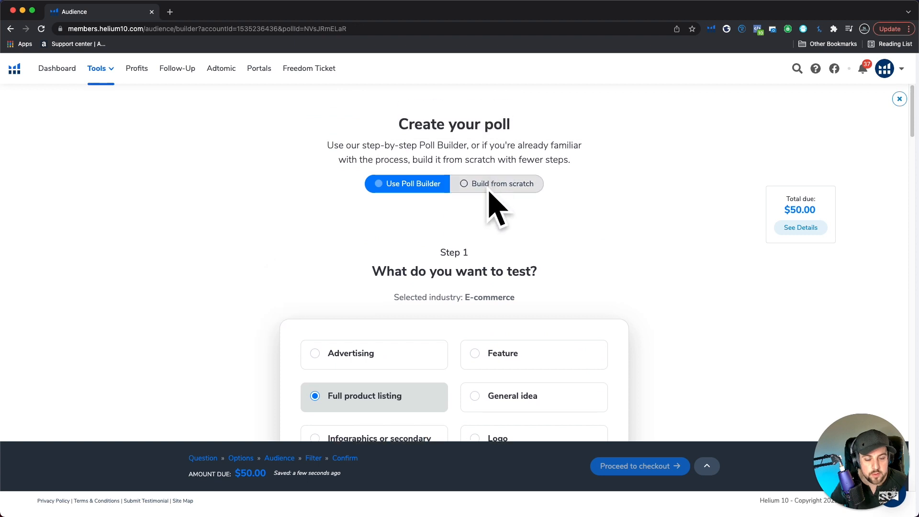
scroll(536, 244, "down", 12)
scroll(521, 239, "down", 12)
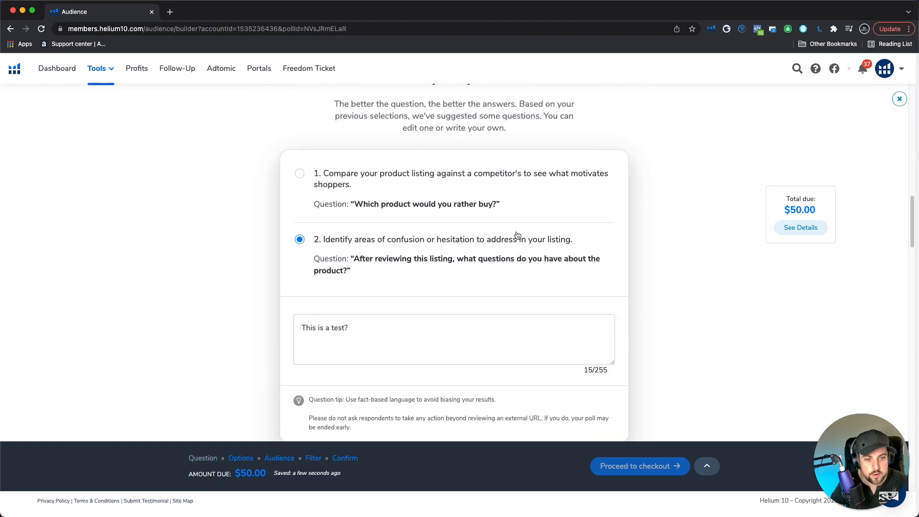
Add two more answer options, Option C and Option D, to the poll
scroll(307, 216, "down", 5)
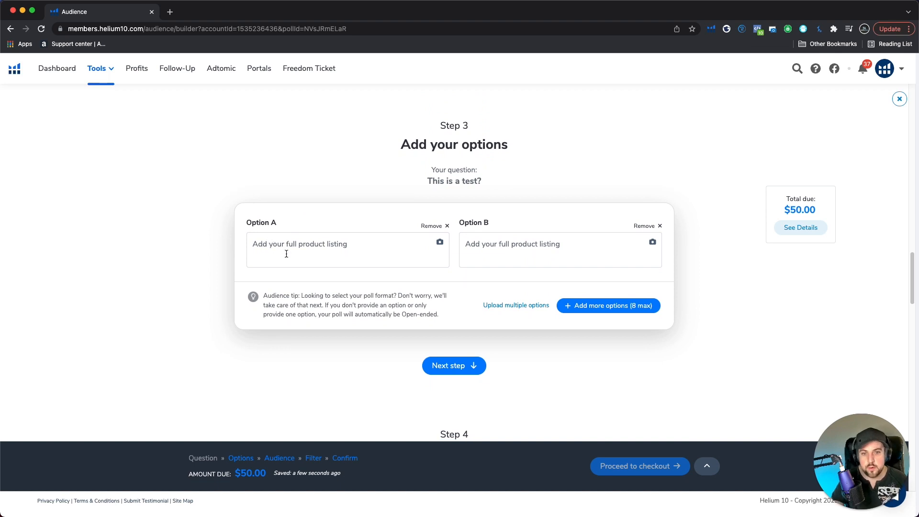
left_click(280, 234)
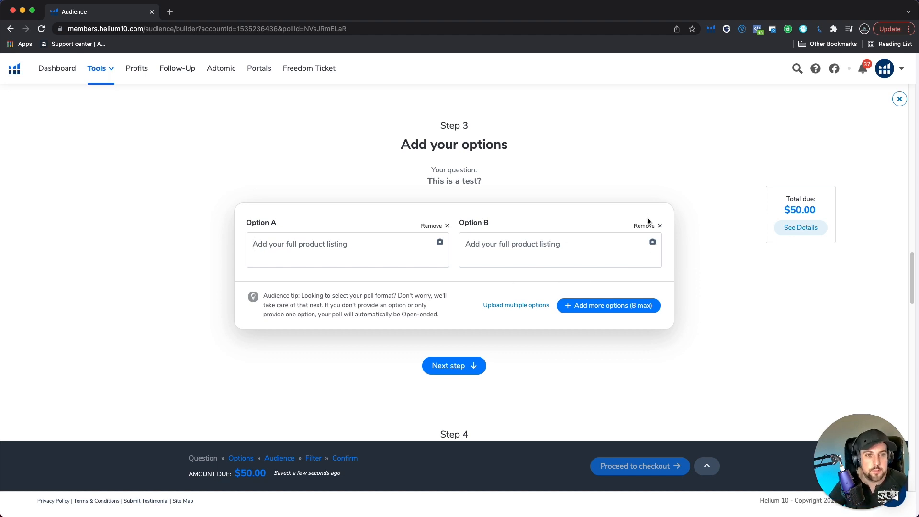
left_click(599, 310)
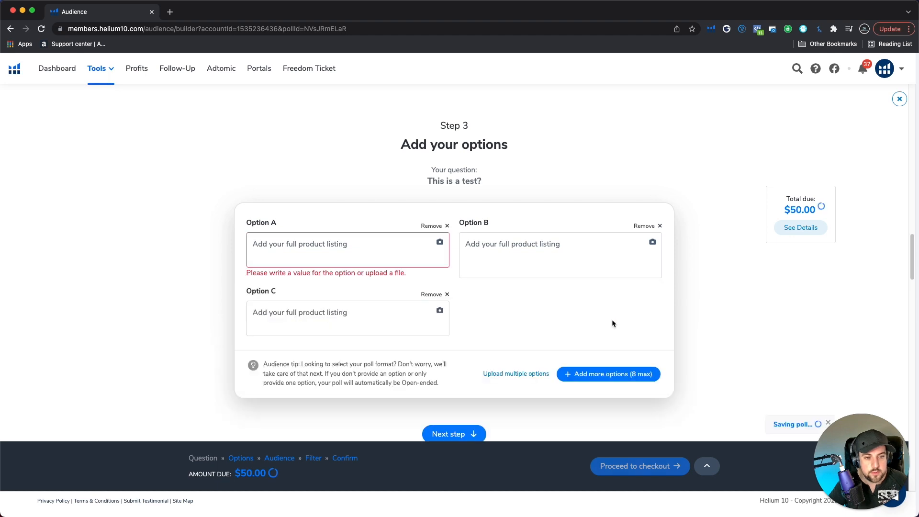
left_click(608, 374)
left_click_drag(792, 209, 816, 211)
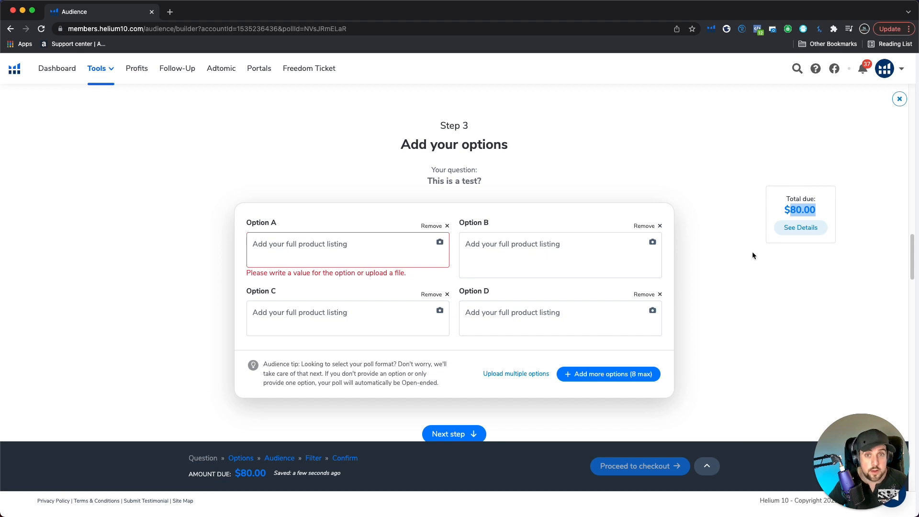
Remove the extra answer options C and D from the poll
scroll(746, 259, "down", 3)
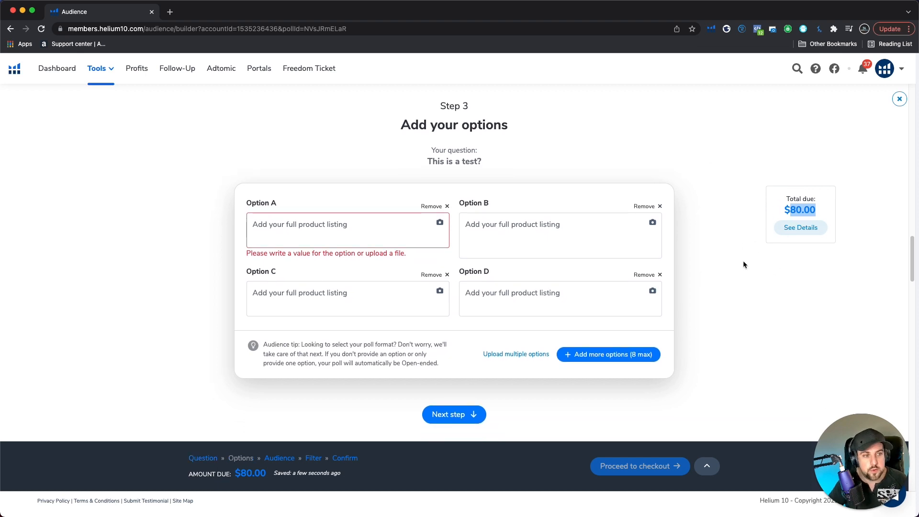
left_click(660, 199)
left_click(447, 199)
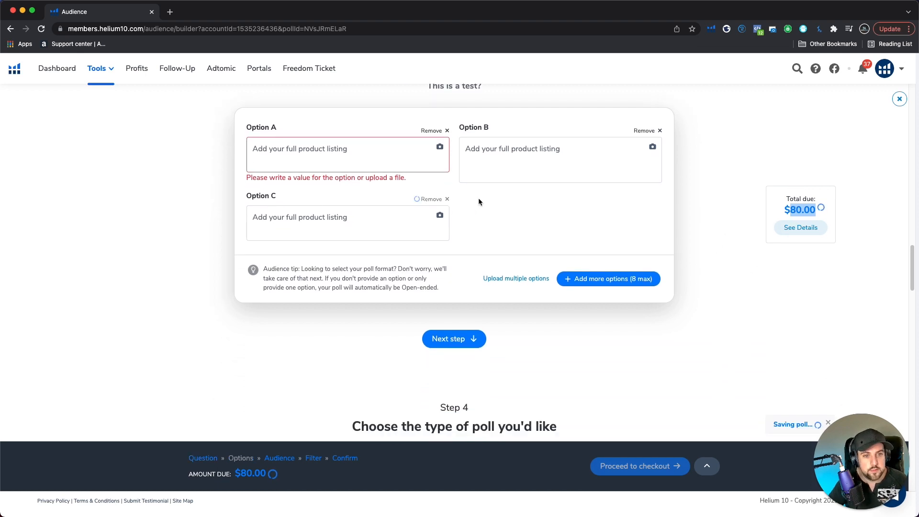
scroll(808, 253, "up", 2)
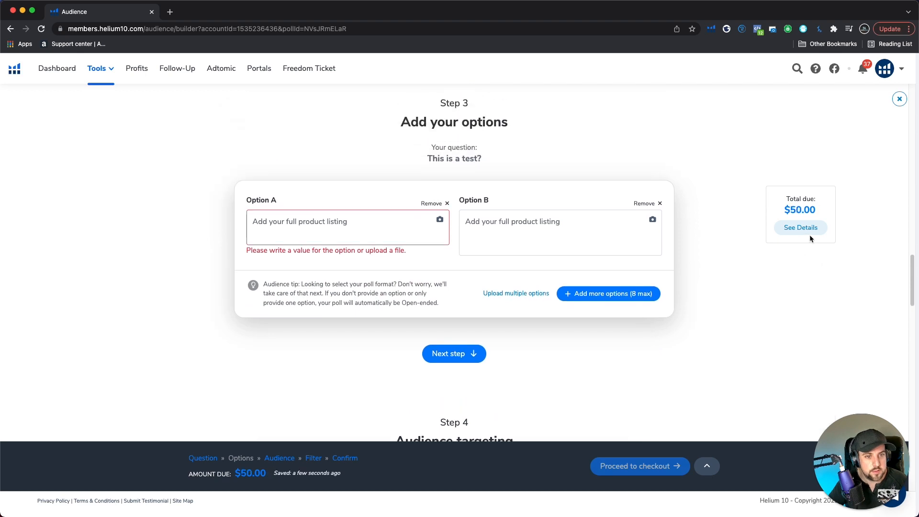
scroll(548, 255, "down", 1)
scroll(483, 238, "up", 2)
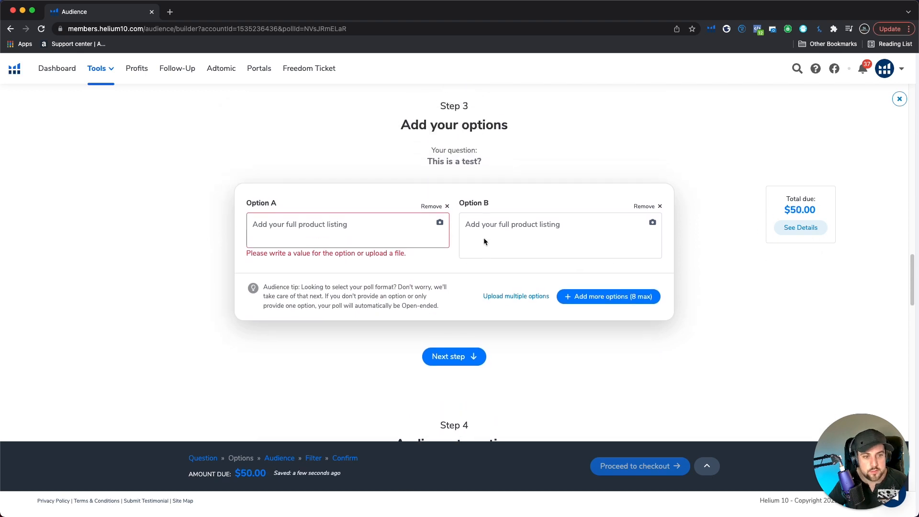
Set the poll's audience targeting to Custom audience
scroll(407, 254, "down", 4)
scroll(369, 264, "down", 5)
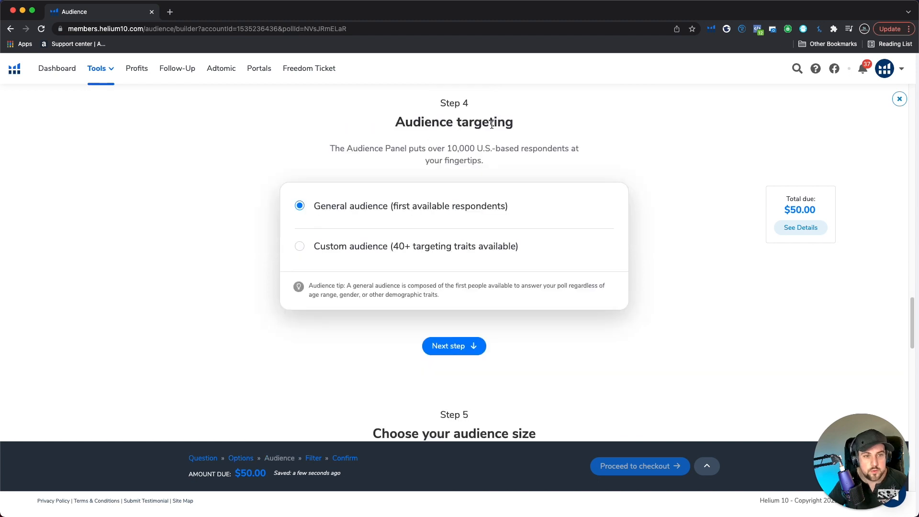
left_click_drag(454, 121, 512, 151)
left_click(510, 152)
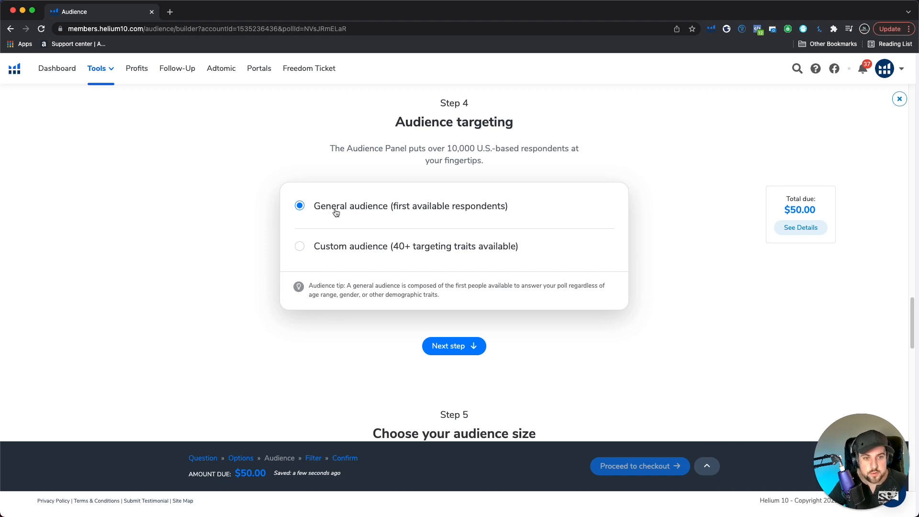
left_click(344, 250)
scroll(375, 277, "up", 2)
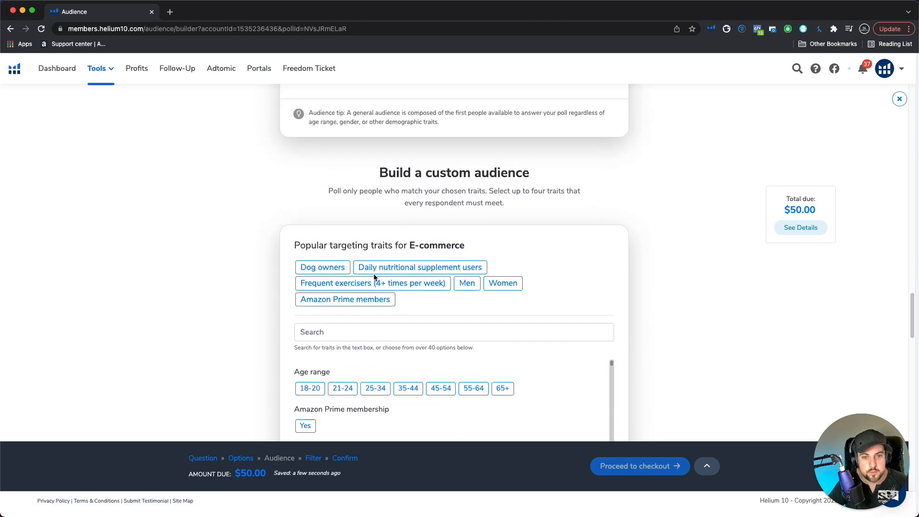
Add the Men trait to the custom audience from the popular targeting traits for E-commerce
scroll(374, 276, "up", 2)
scroll(375, 276, "down", 2)
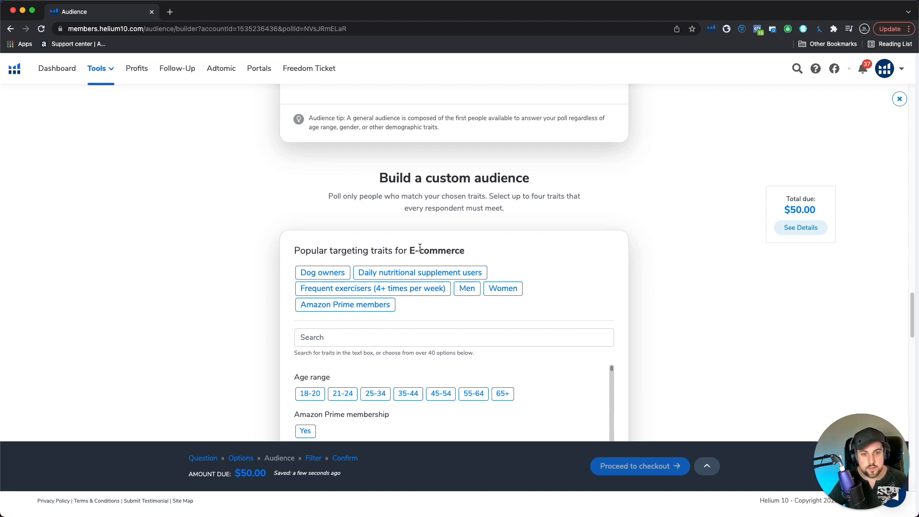
scroll(419, 247, "up", 4)
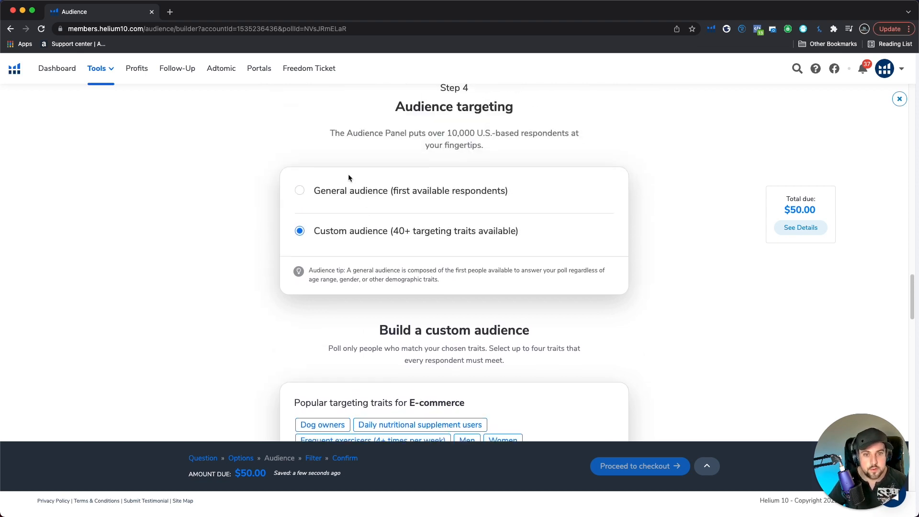
scroll(344, 215, "down", 5)
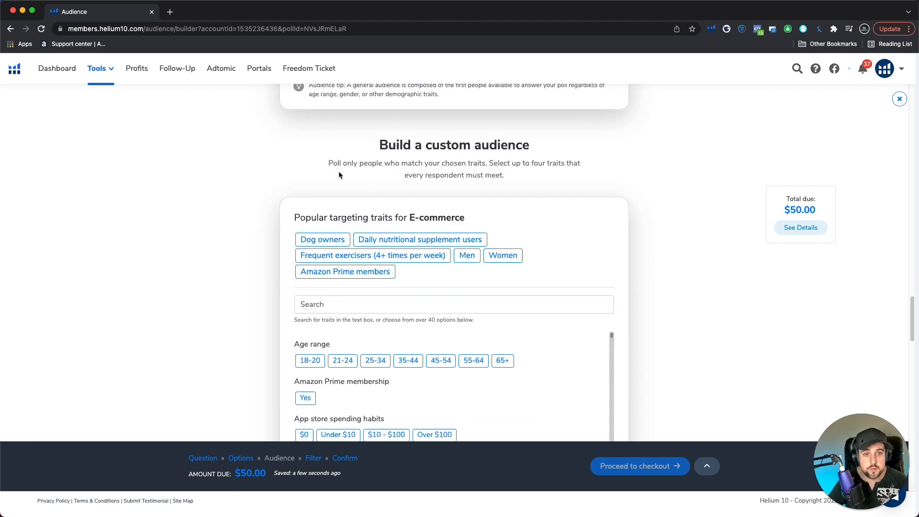
scroll(364, 197, "up", 2)
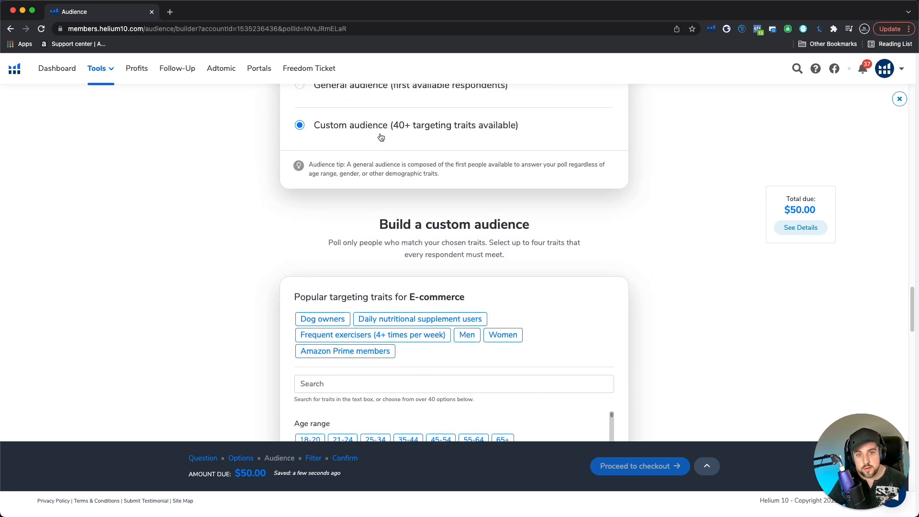
scroll(393, 179, "down", 3)
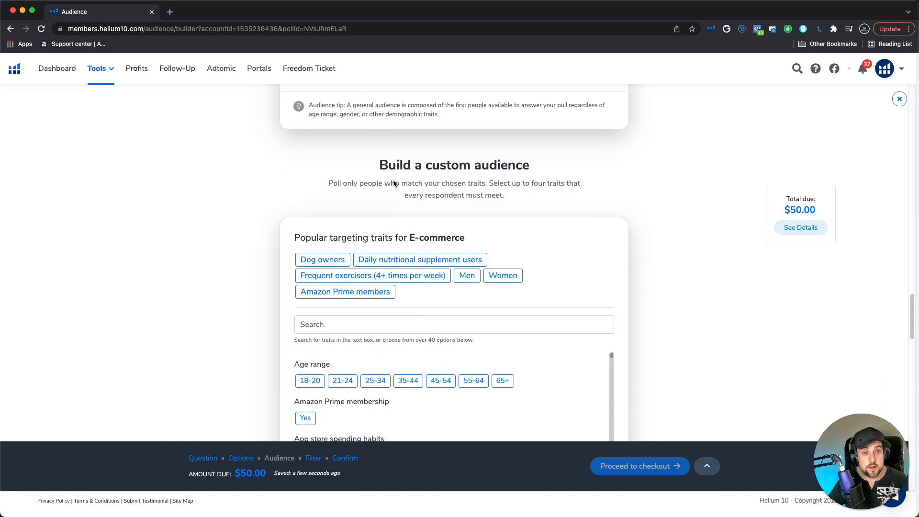
scroll(392, 181, "down", 2)
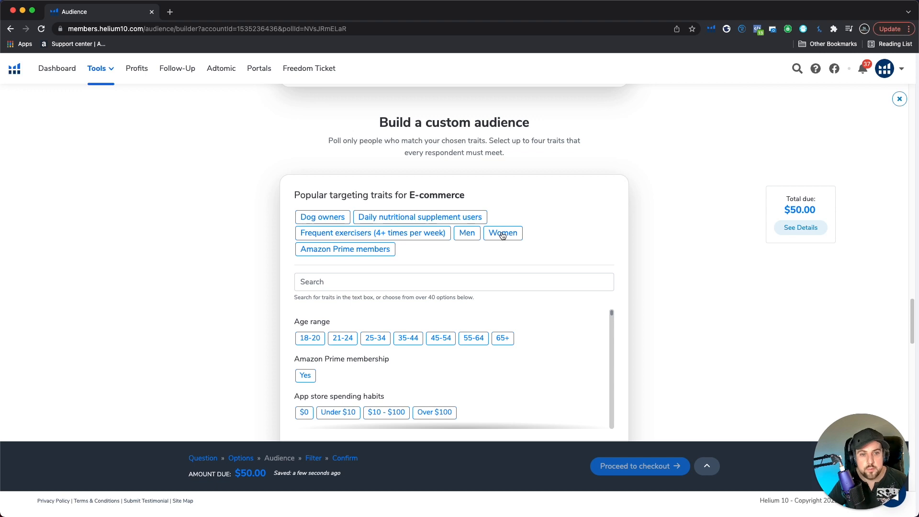
left_click(472, 236)
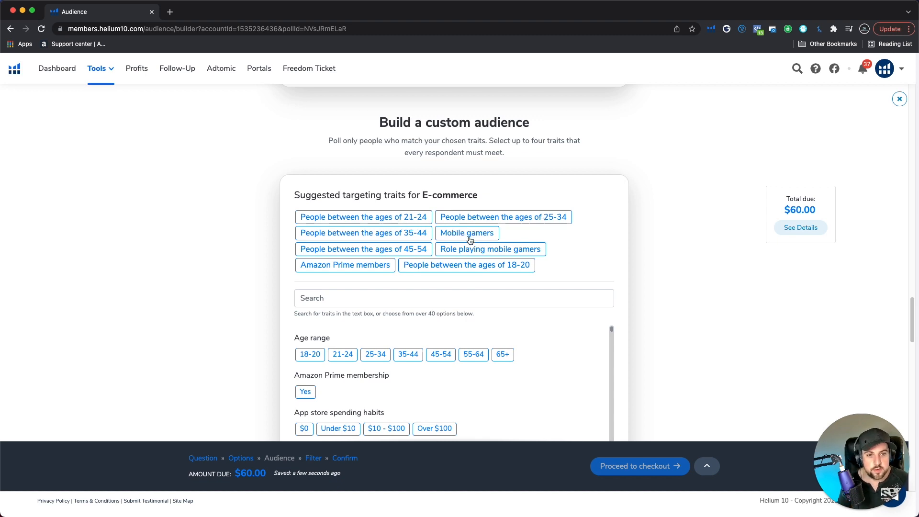
Add age ranges 18-20 and 21-24 and Amazon Prime membership to the custom audience, and check the total due
scroll(474, 268, "down", 1)
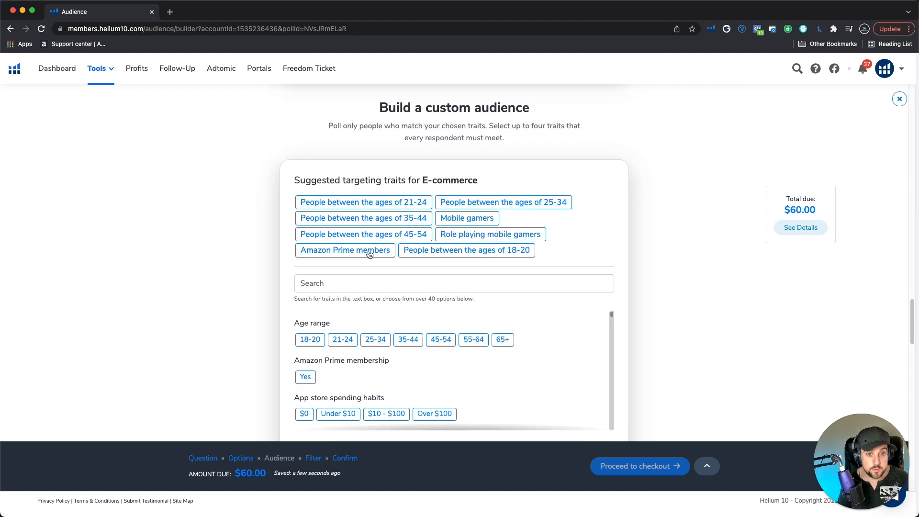
scroll(378, 287, "down", 1)
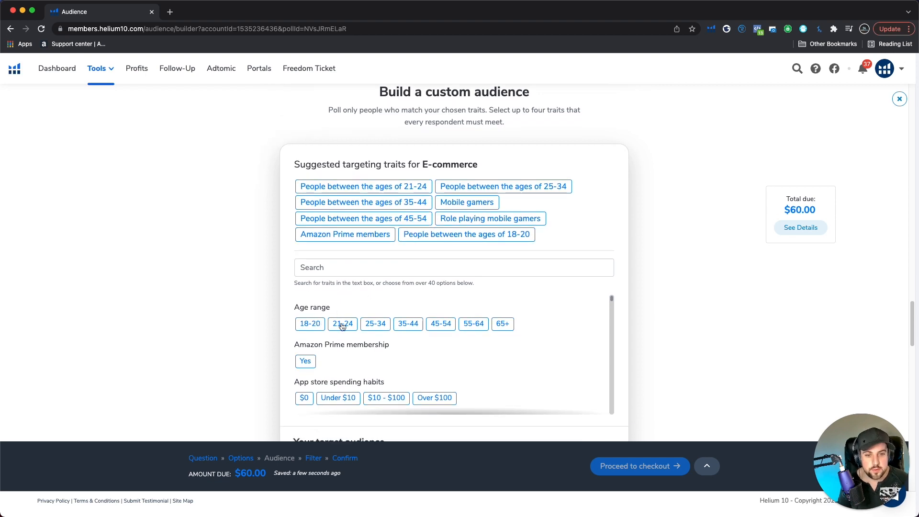
left_click(316, 327)
left_click(352, 313)
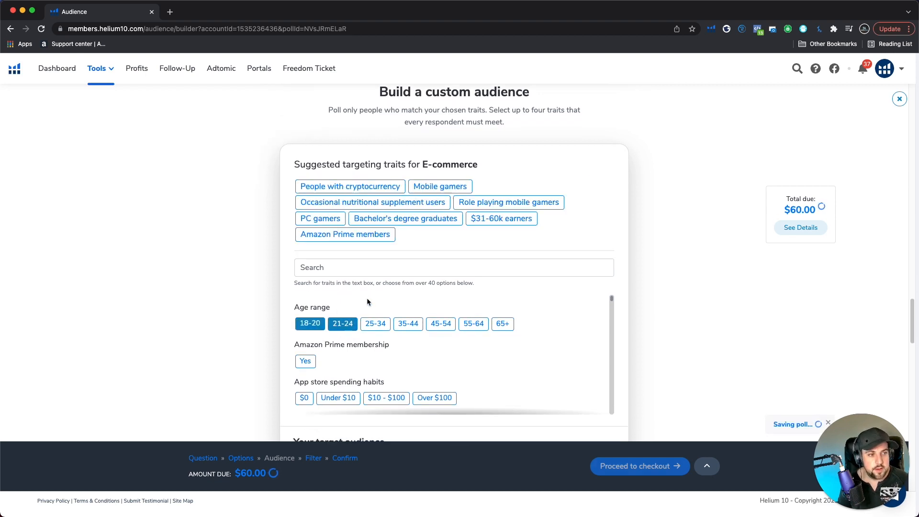
left_click(369, 235)
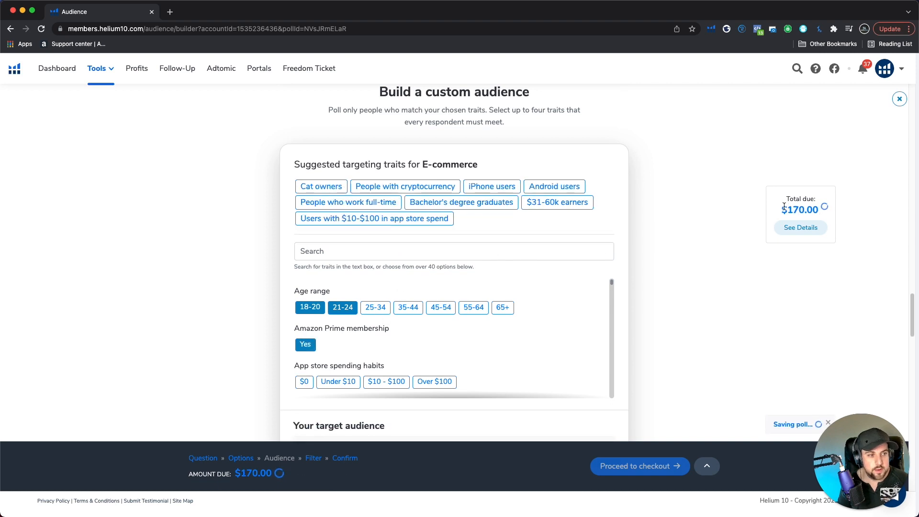
double_click(827, 212)
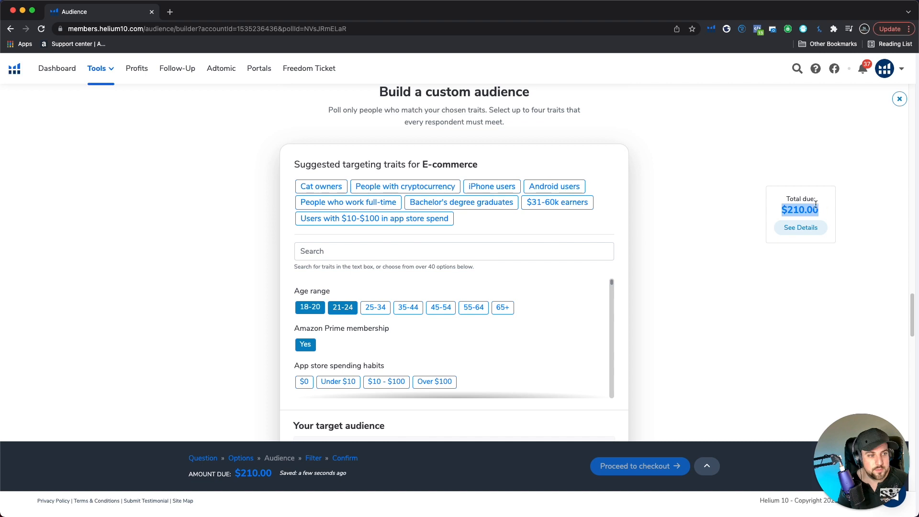
Try the $10 - $100 app store spending trait in the custom audience and take it out again
scroll(493, 350, "down", 3)
scroll(492, 348, "up", 3)
scroll(377, 355, "down", 2)
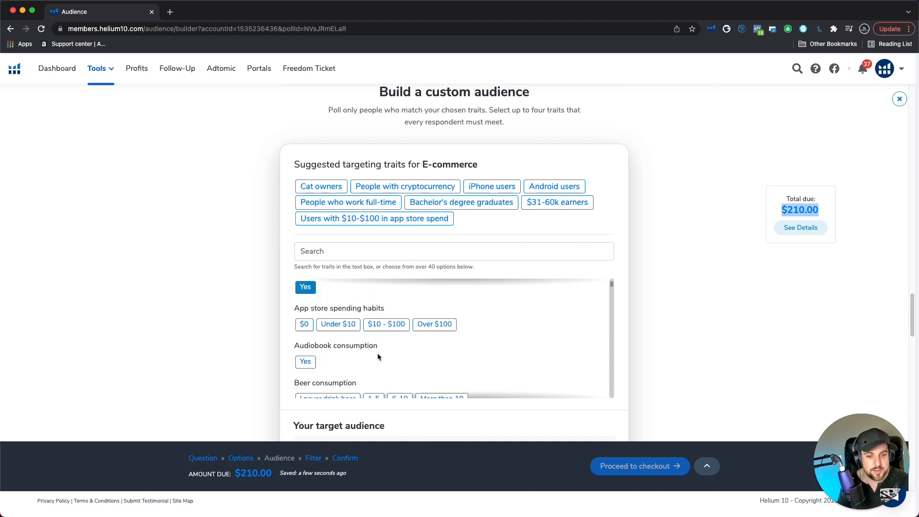
left_click(389, 317)
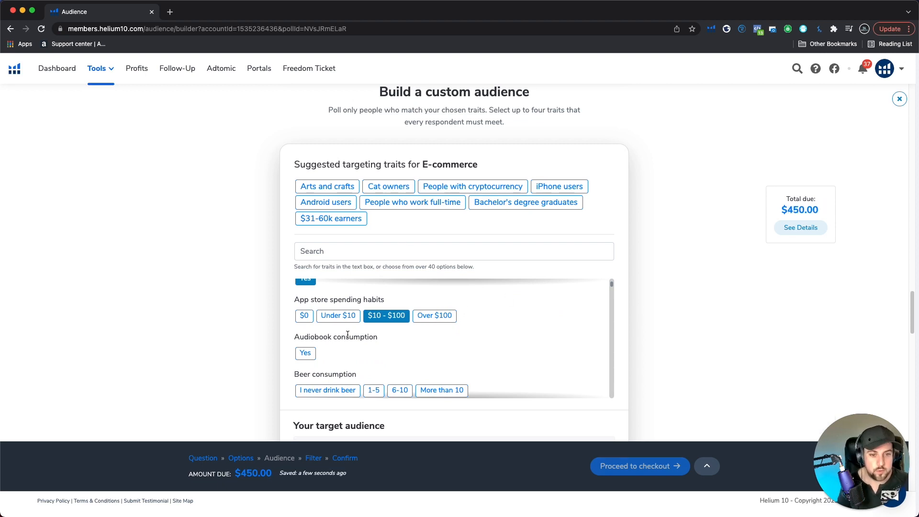
scroll(459, 335, "down", 2)
scroll(431, 338, "up", 3)
left_click(387, 344)
scroll(397, 343, "down", 1)
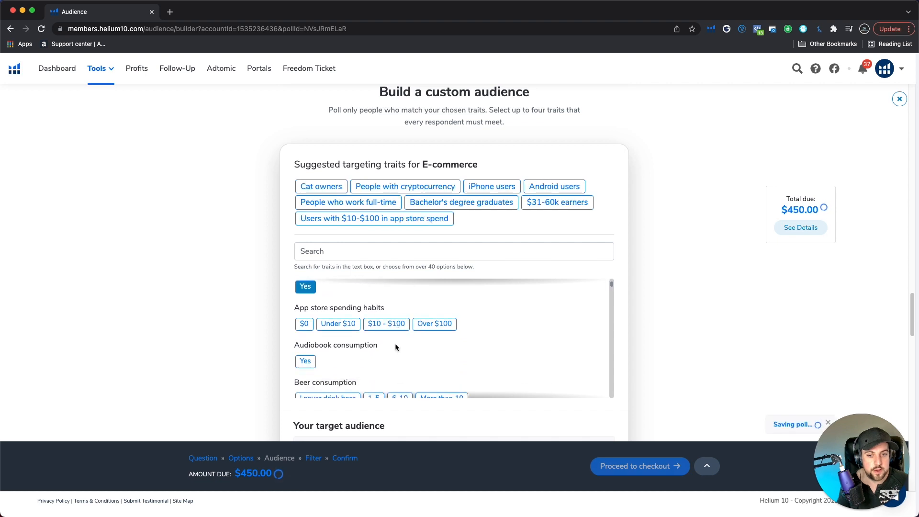
Review the traits listed under the target audience and continue to the audience size step
scroll(392, 344, "down", 3)
scroll(393, 344, "up", 5)
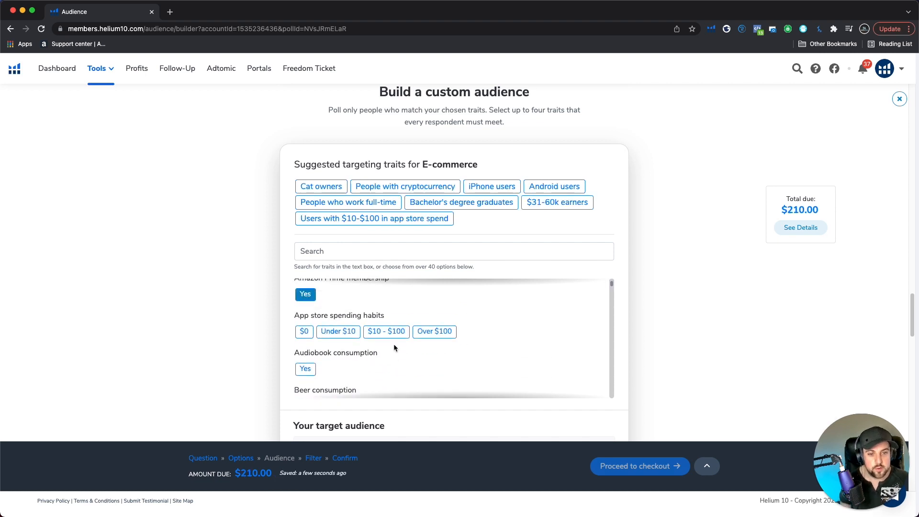
scroll(575, 325, "down", 1)
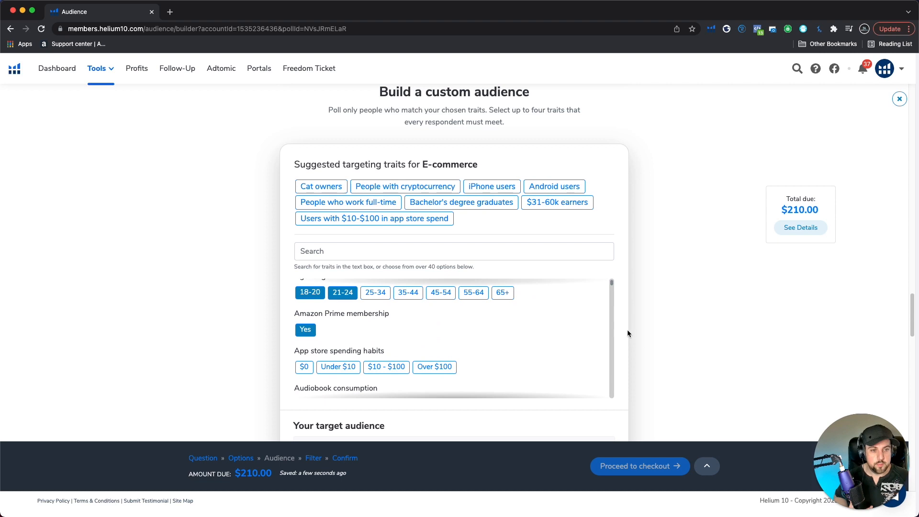
scroll(625, 333, "down", 3)
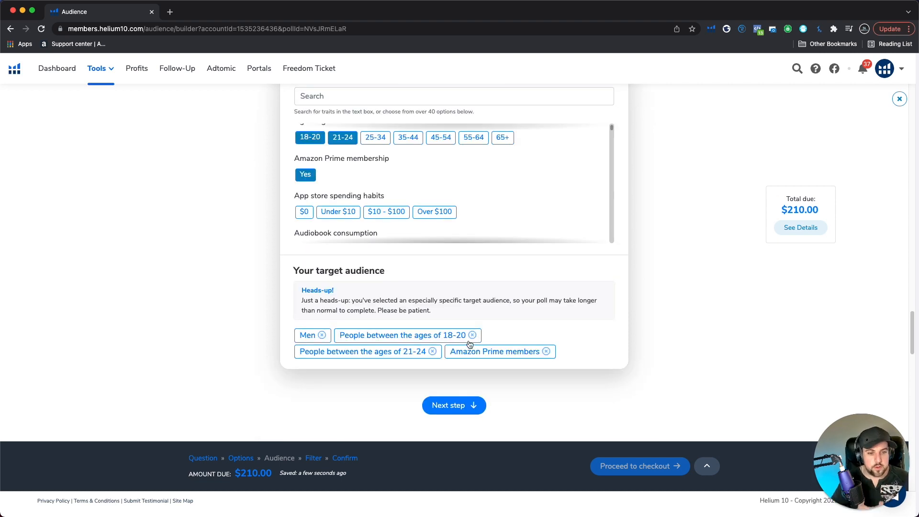
scroll(467, 352, "up", 1)
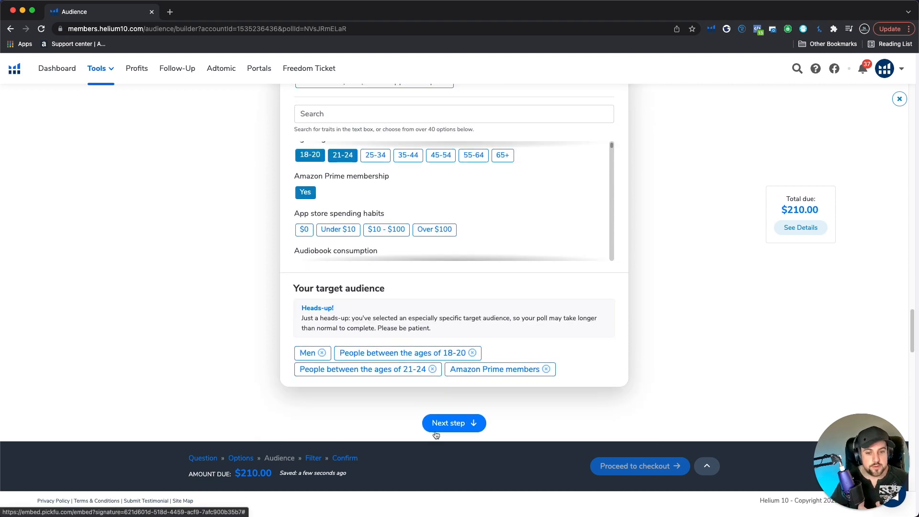
left_click(462, 431)
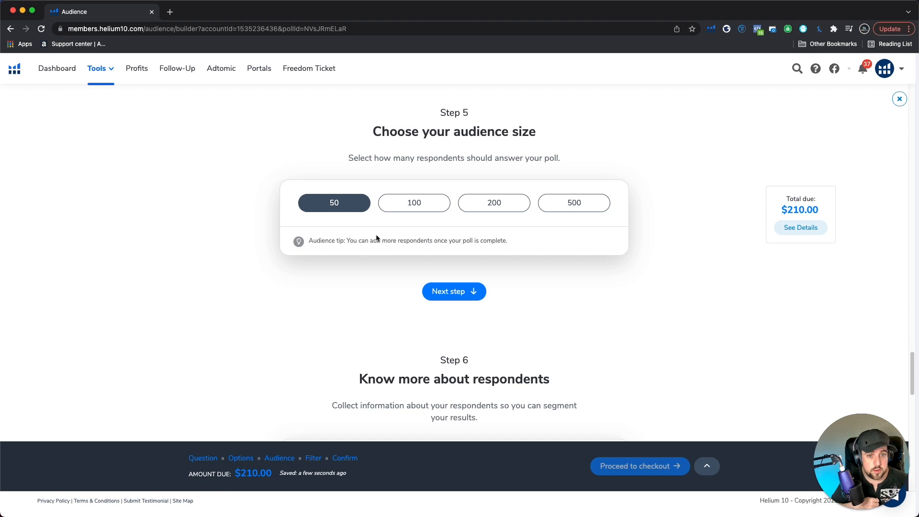
Set the poll's audience size to 100 respondents and check the total due
scroll(388, 242, "up", 1)
left_click(409, 218)
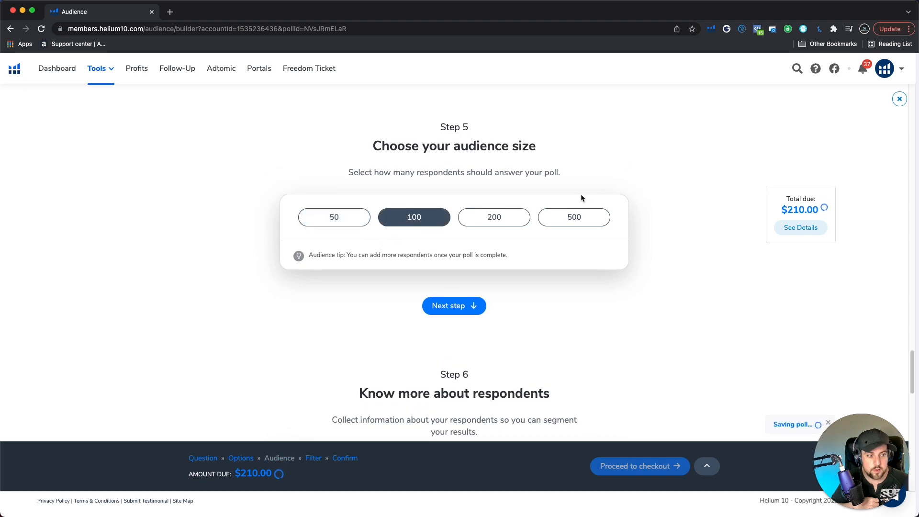
scroll(581, 194, "down", 5)
scroll(558, 211, "up", 4)
left_click_drag(774, 207, 854, 207)
left_click(853, 209)
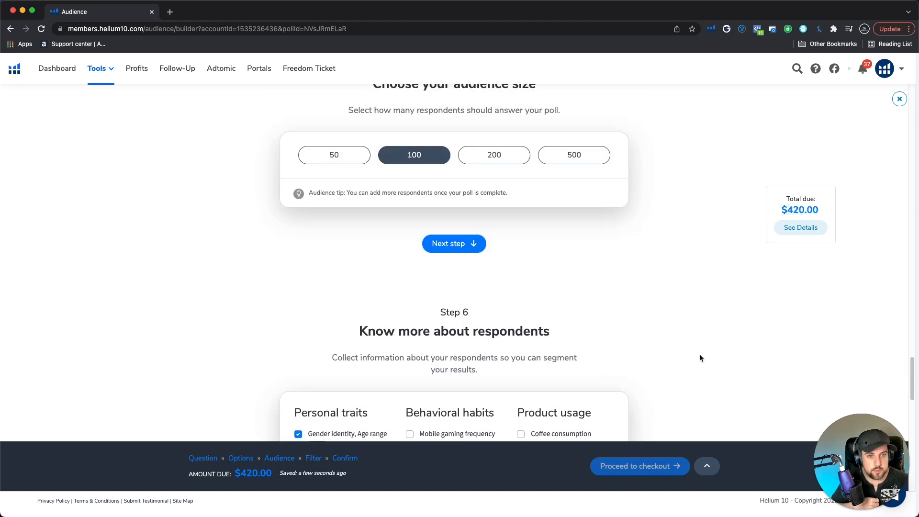
Add Relationship status to the personal traits collected about the respondents
scroll(548, 367, "down", 2)
scroll(548, 366, "down", 2)
scroll(383, 314, "down", 1)
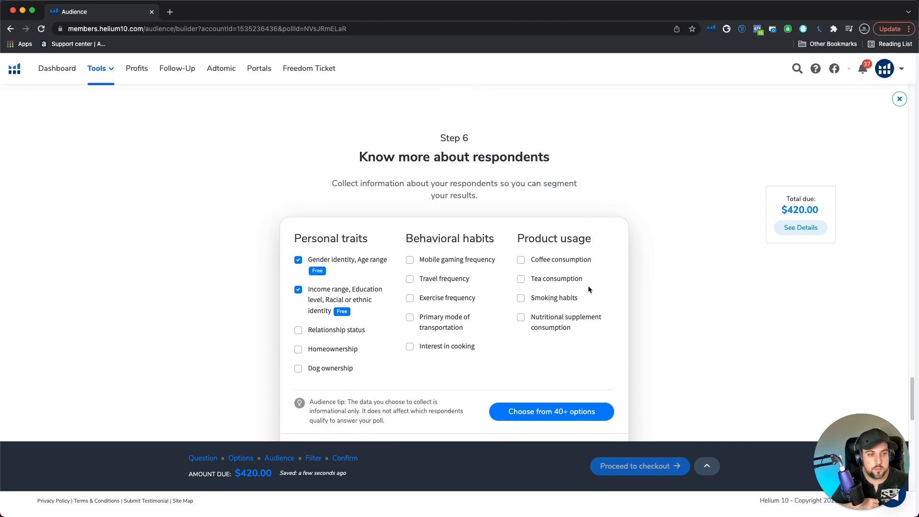
scroll(589, 284, "up", 4)
scroll(590, 281, "down", 3)
scroll(477, 262, "down", 1)
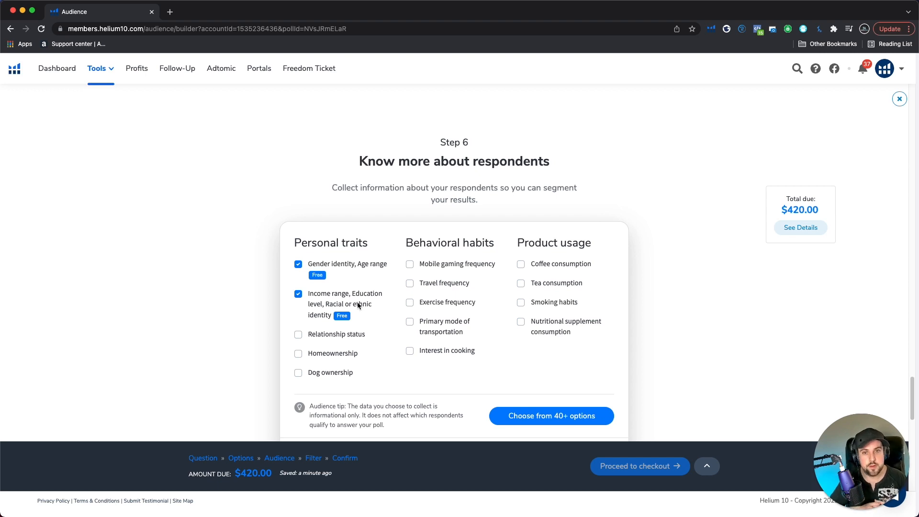
left_click_drag(773, 213, 832, 211)
left_click(298, 334)
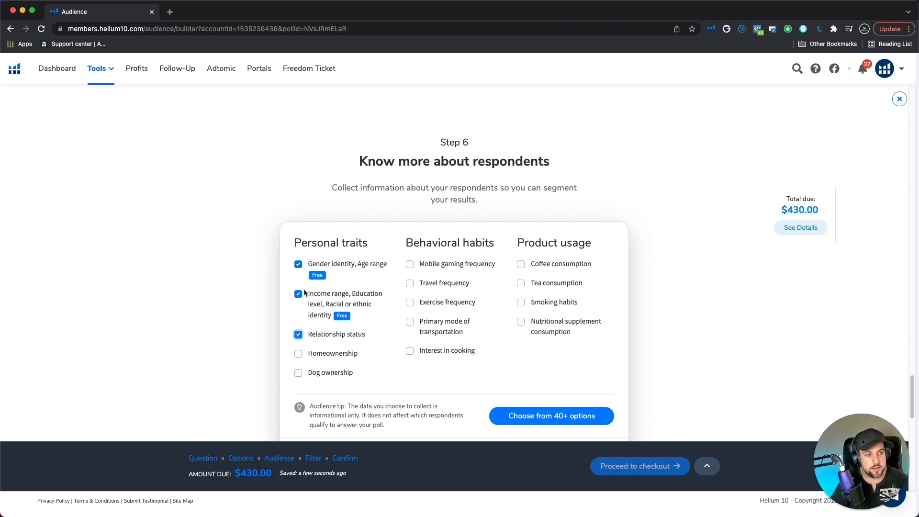
Look through the full list of 40+ respondent report options and continue to the poll confirmation step
scroll(371, 291, "down", 3)
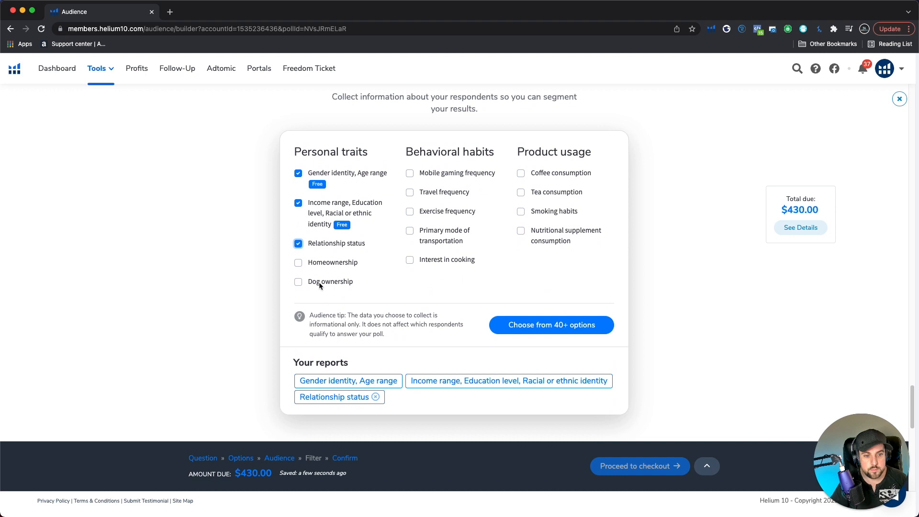
scroll(367, 298, "up", 1)
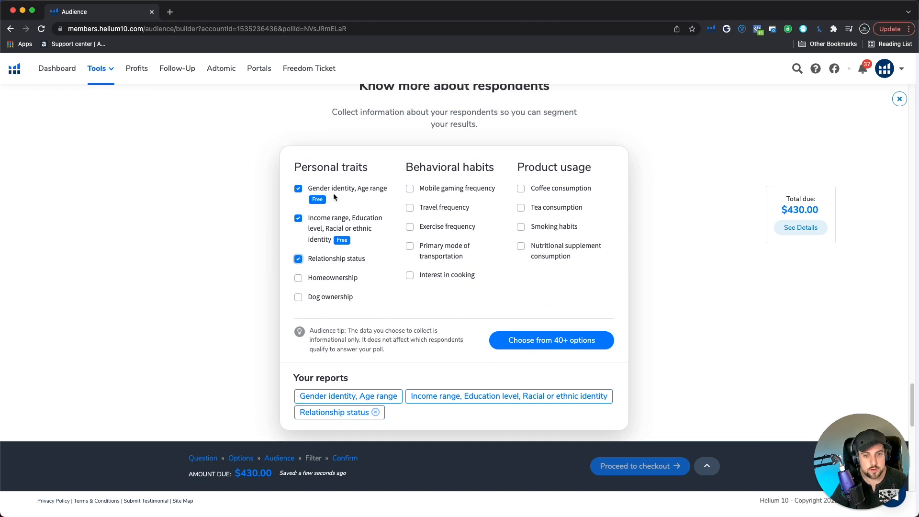
left_click_drag(327, 218, 373, 232)
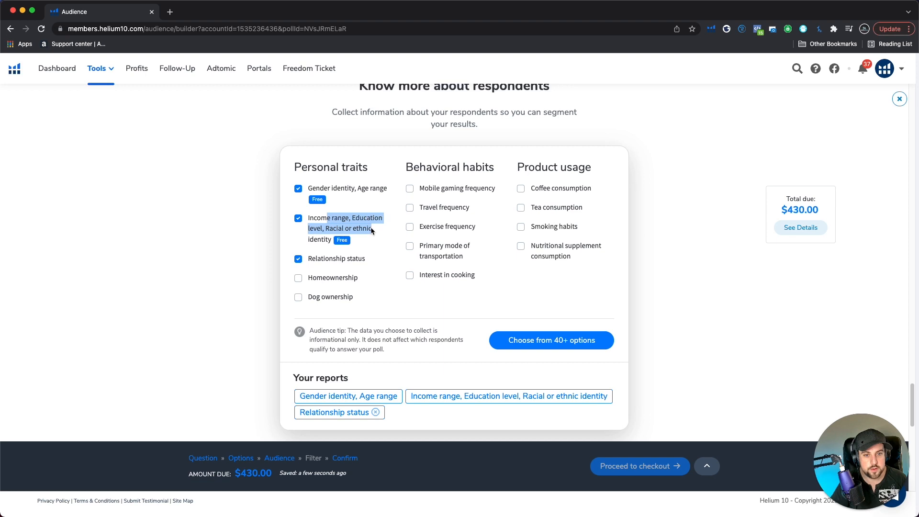
left_click(372, 231)
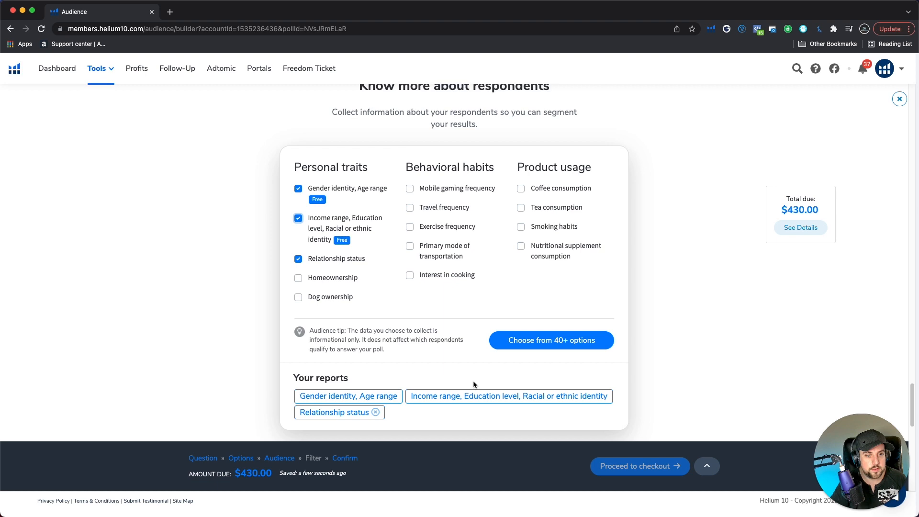
left_click(522, 344)
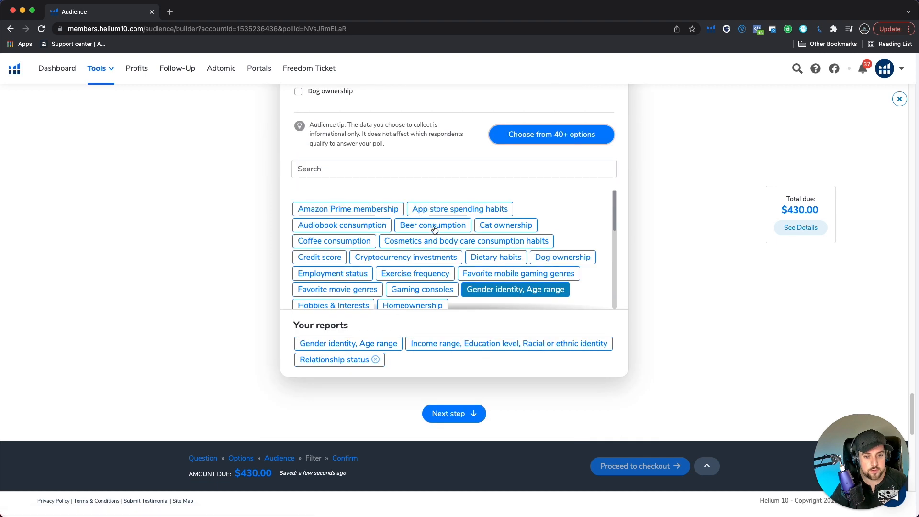
scroll(414, 293, "down", 3)
scroll(475, 360, "down", 1)
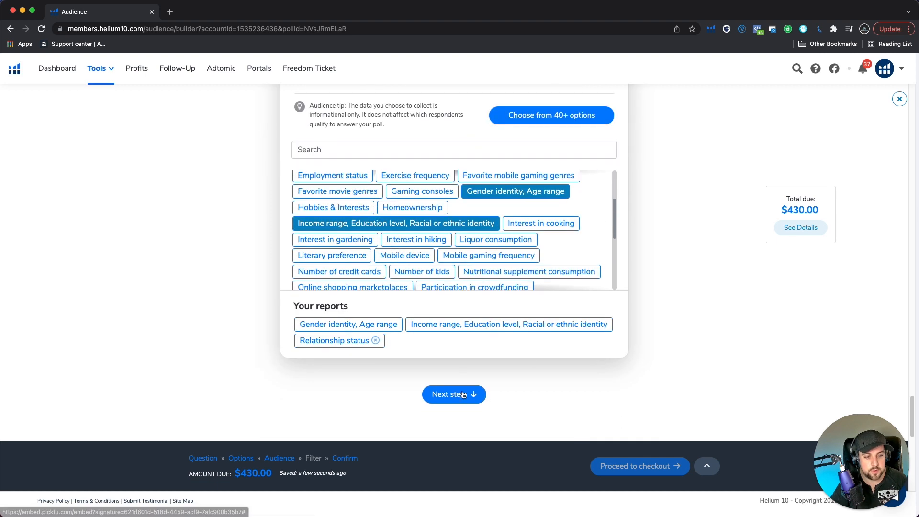
left_click(452, 397)
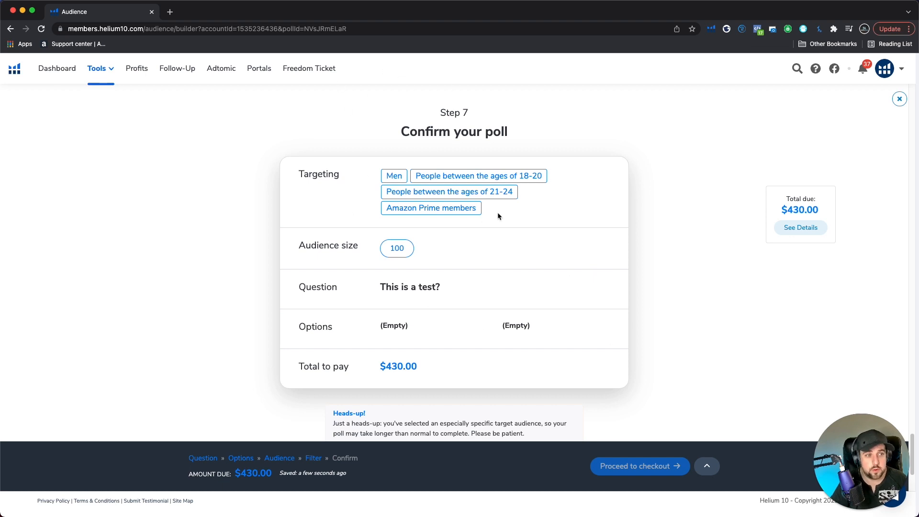
Review the poll's targeting, size, question, options and total, and confirm that everything looks correct for checkout
scroll(524, 274, "down", 1)
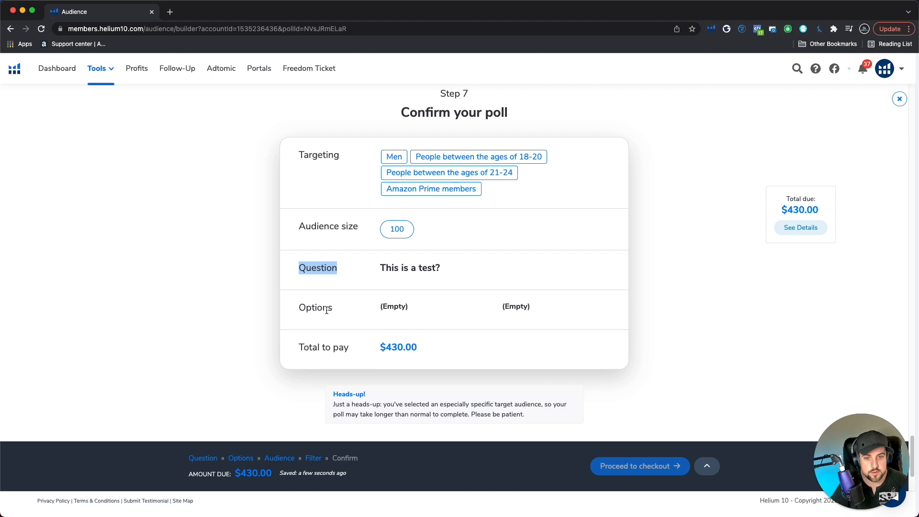
left_click_drag(365, 318, 318, 312)
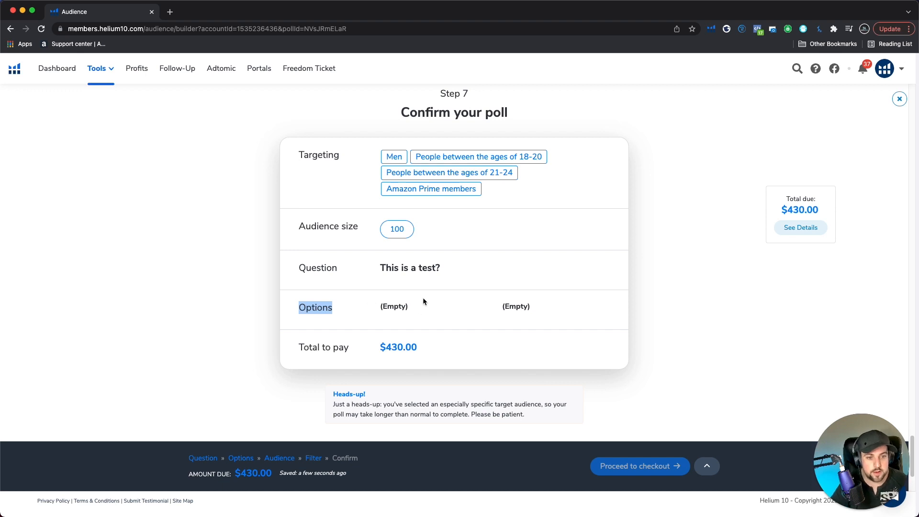
left_click_drag(418, 348, 378, 370)
scroll(537, 378, "down", 4)
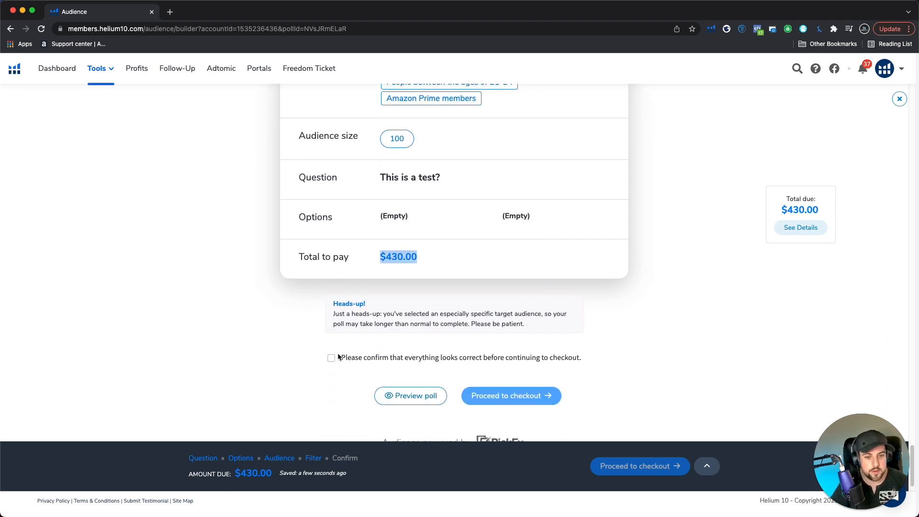
left_click(332, 357)
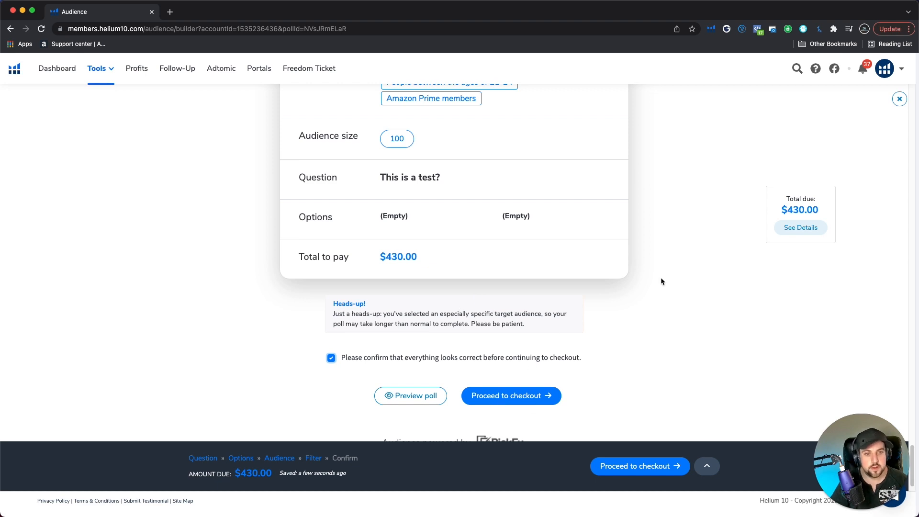
Return to the beginning of the poll form, where the poll creation method is chosen
scroll(650, 271, "up", 20)
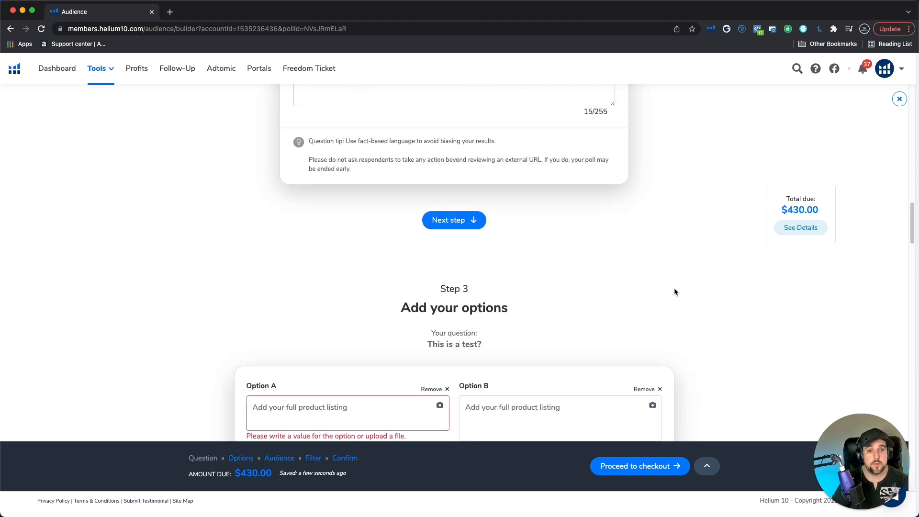
scroll(674, 287, "up", 15)
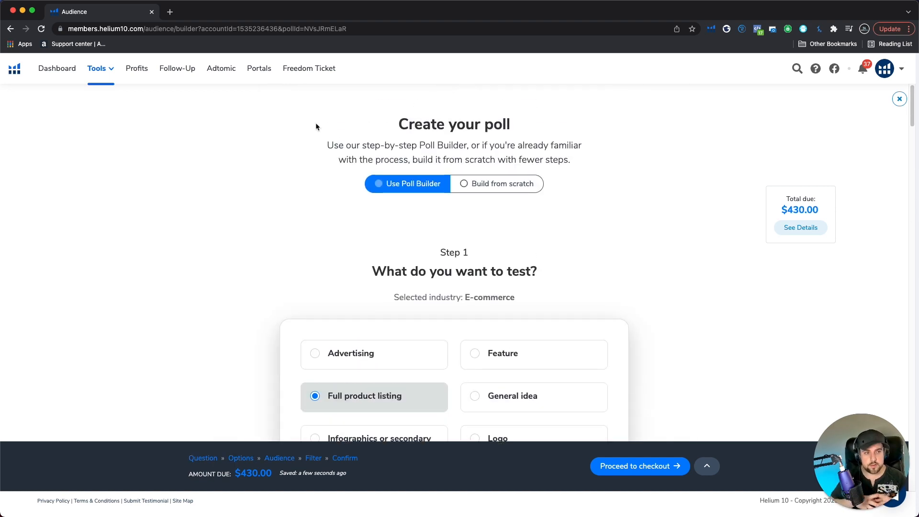